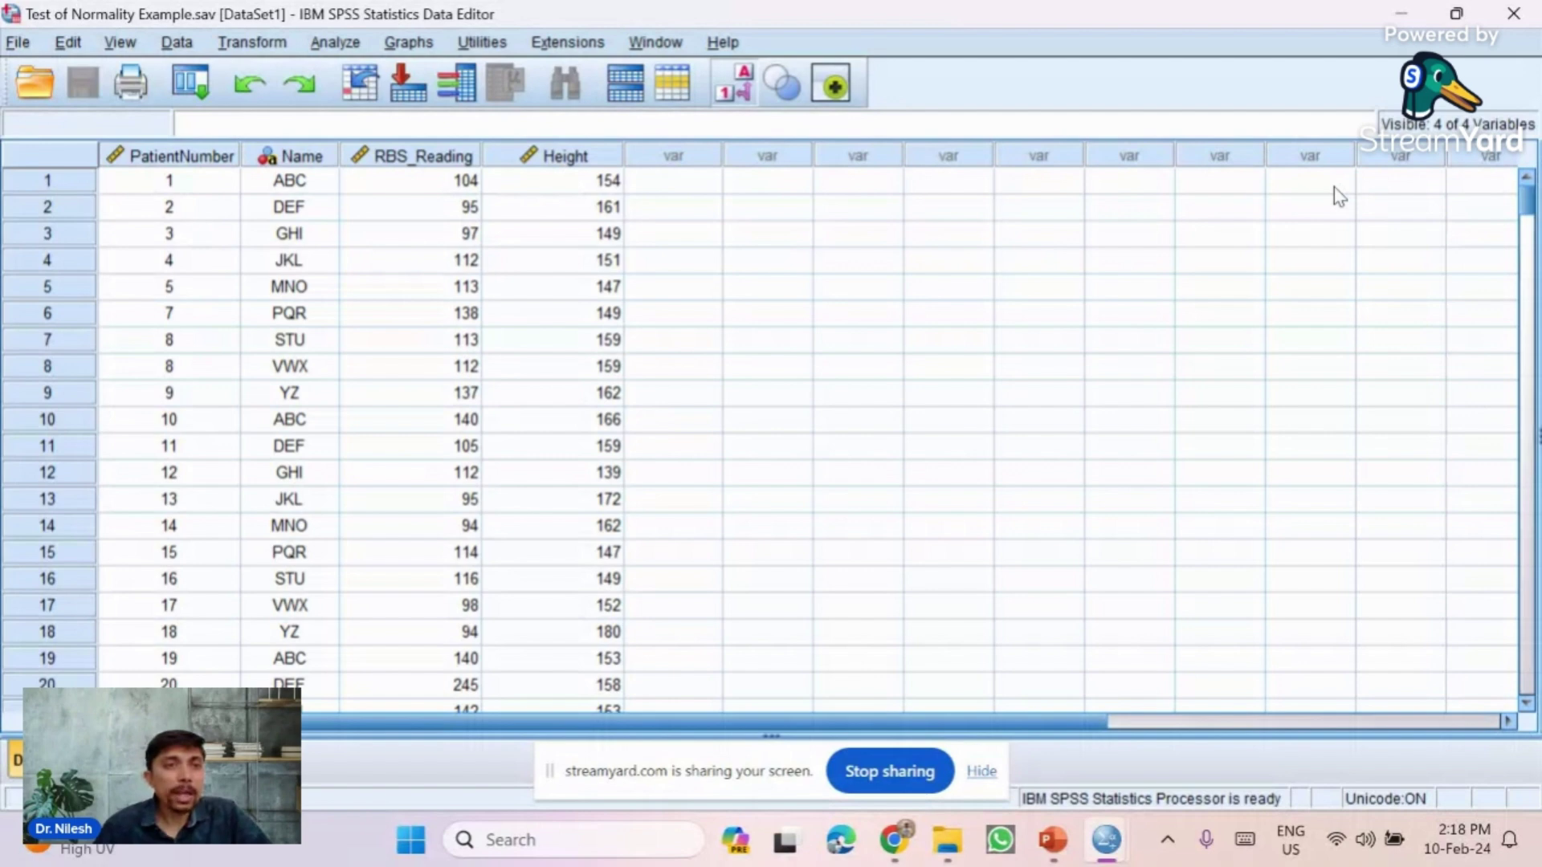
Step: Set up a fresh Explore analysis from reset settings with RBS Reading and Height (cms) as the dependent variables
click(335, 41)
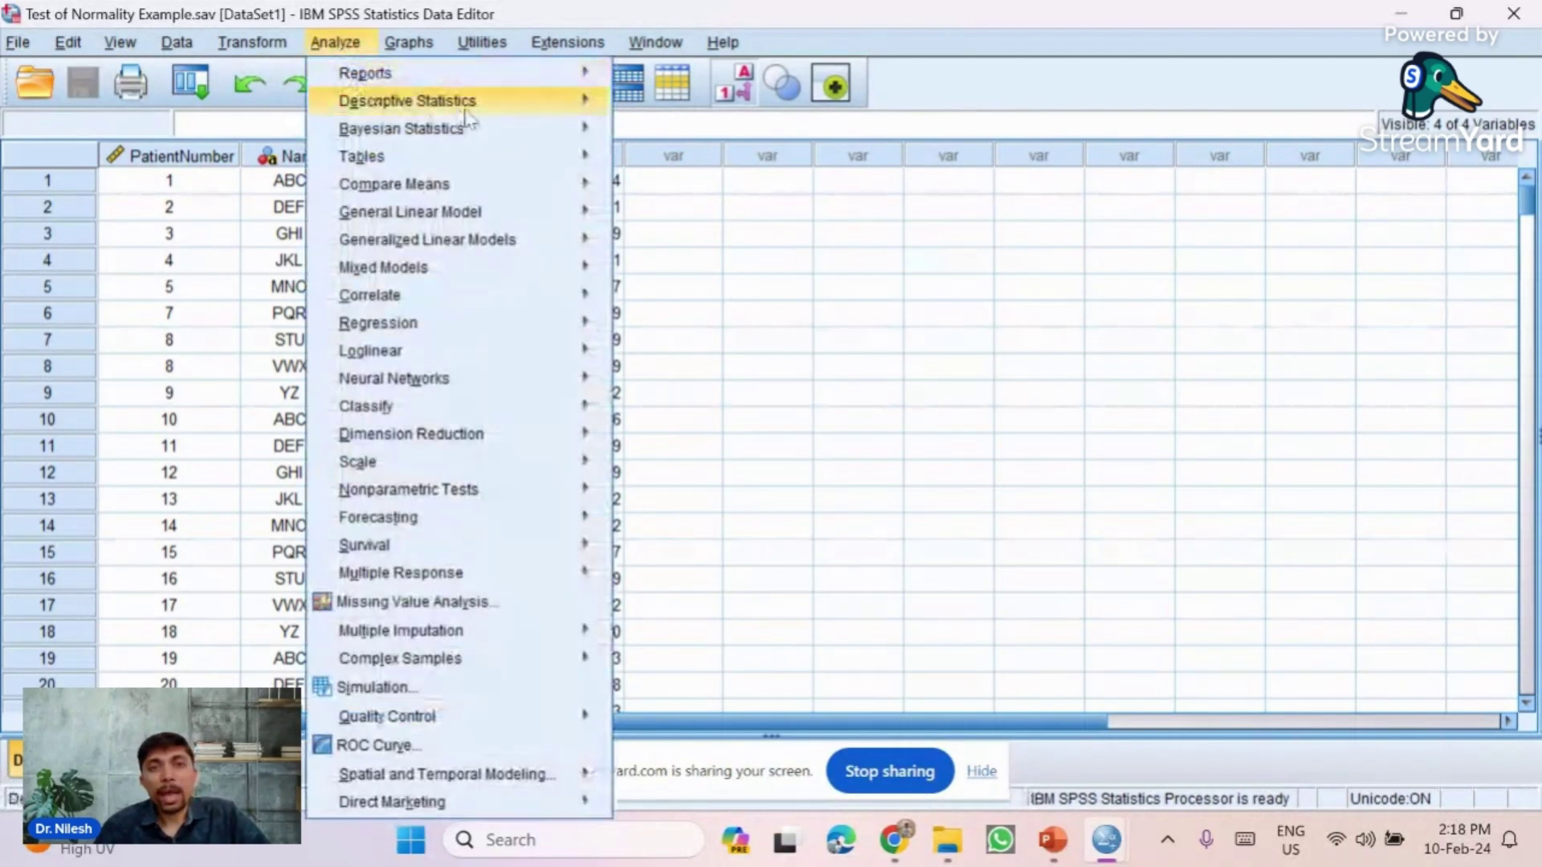
mouse_move(481, 113)
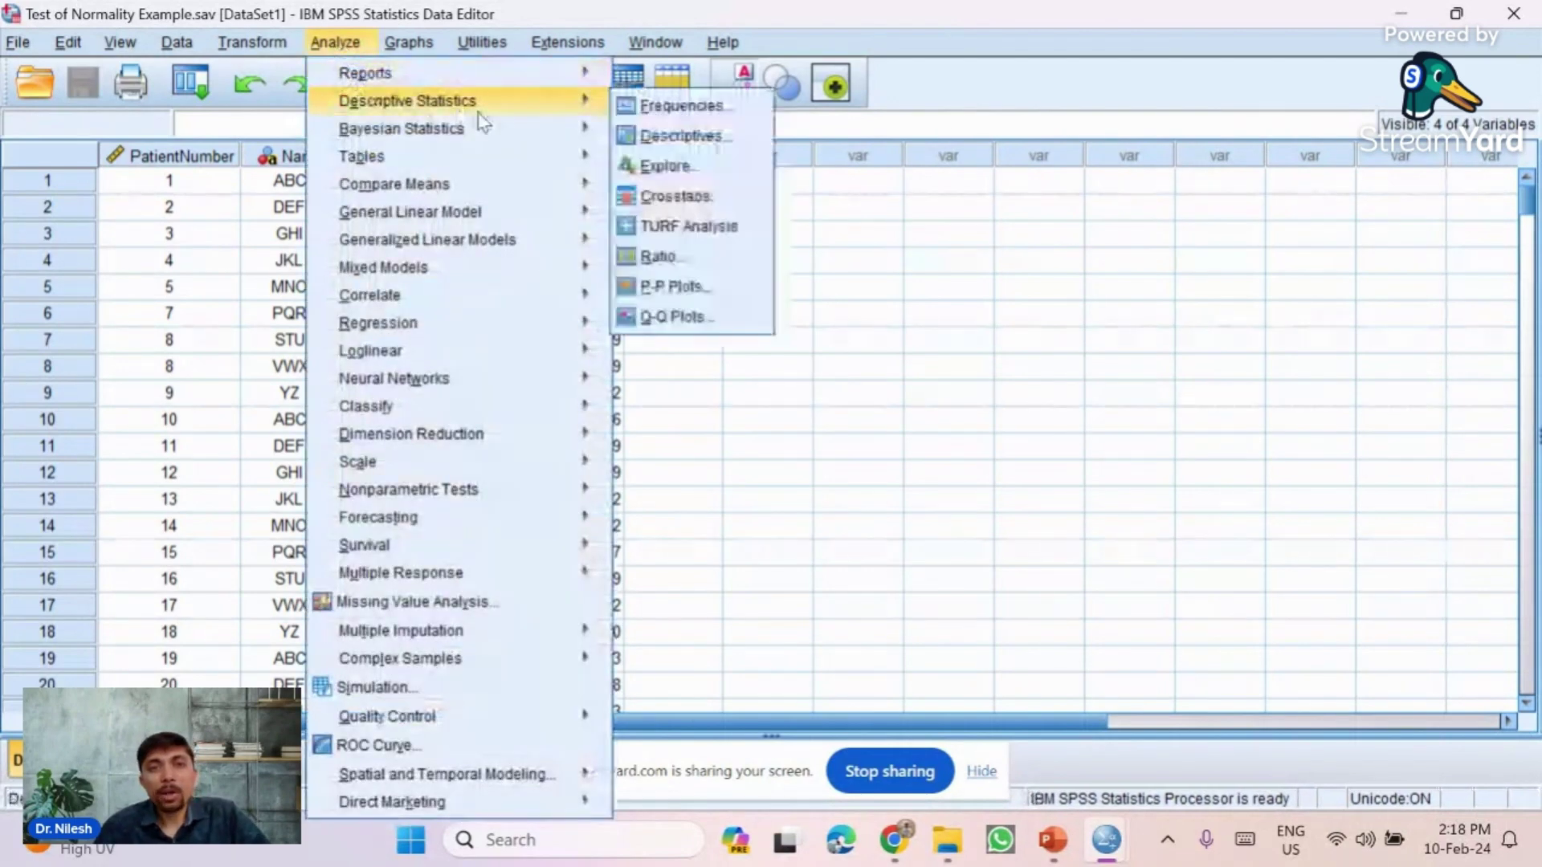
click(665, 166)
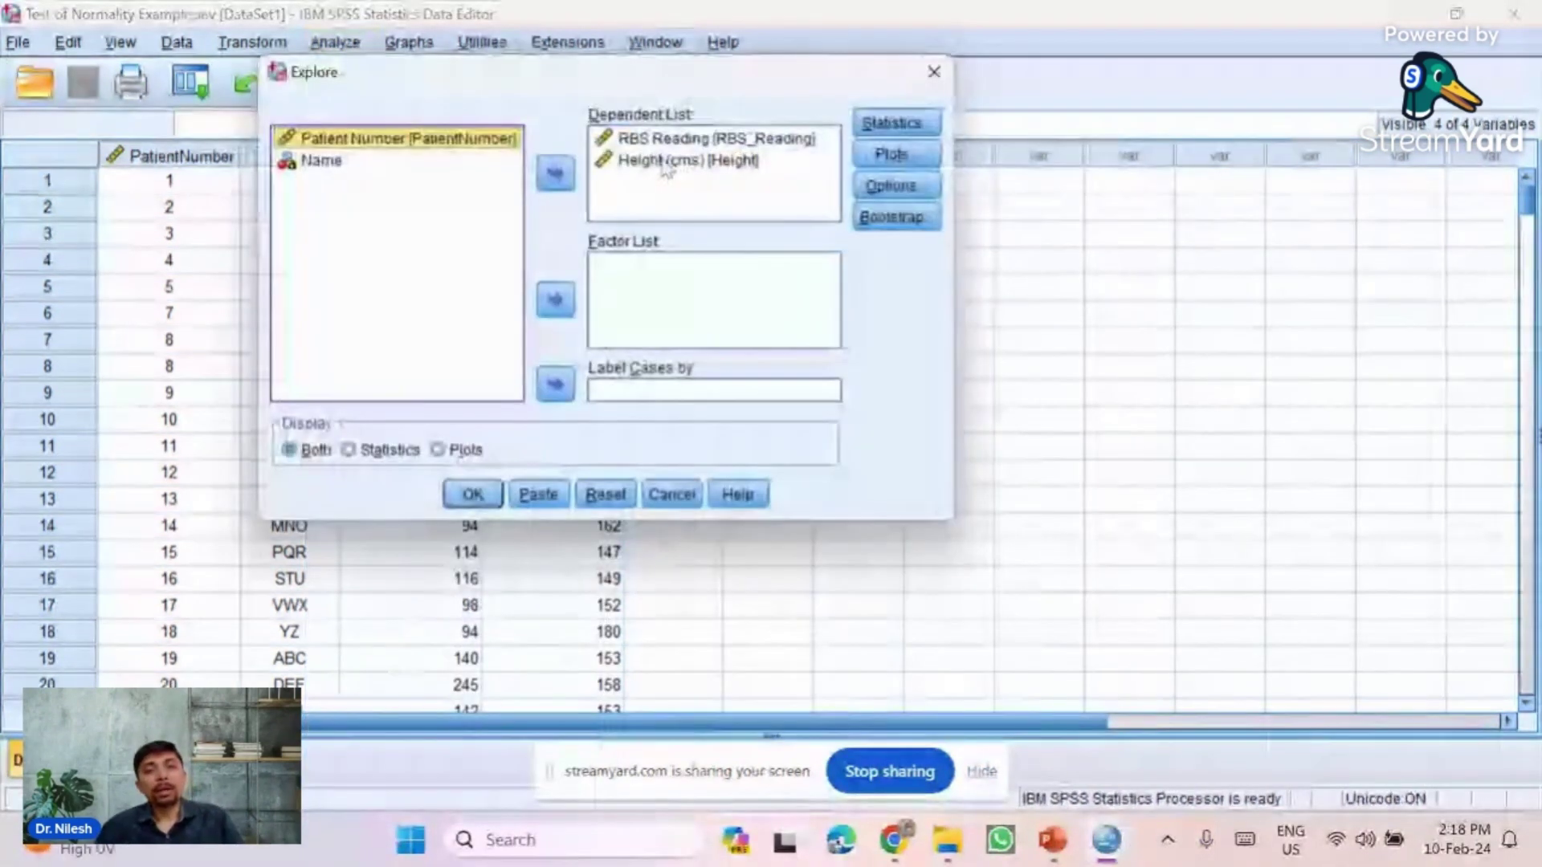
click(604, 494)
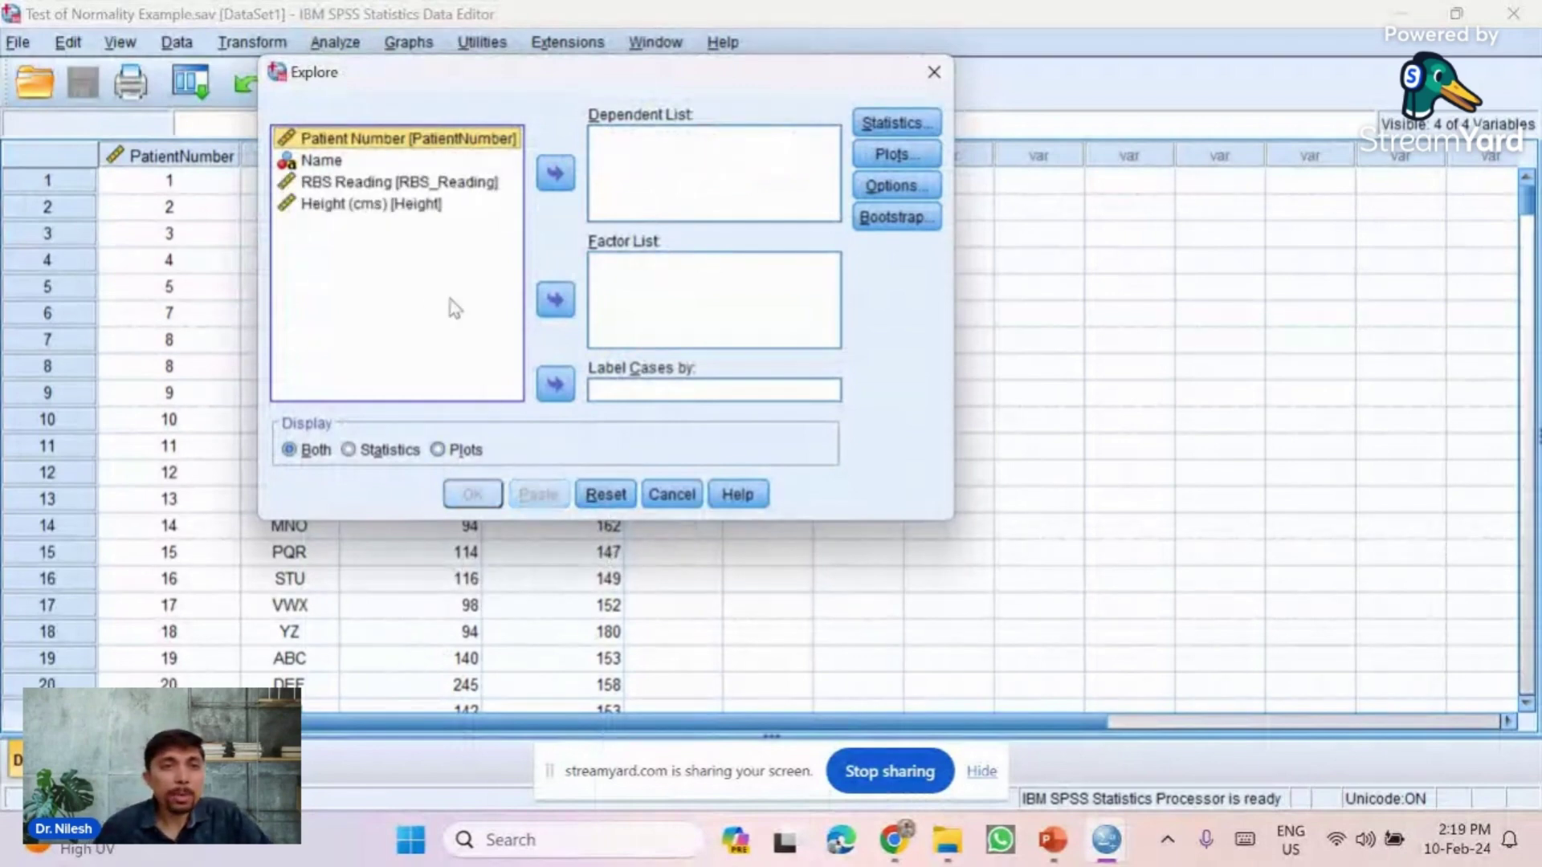
click(355, 189)
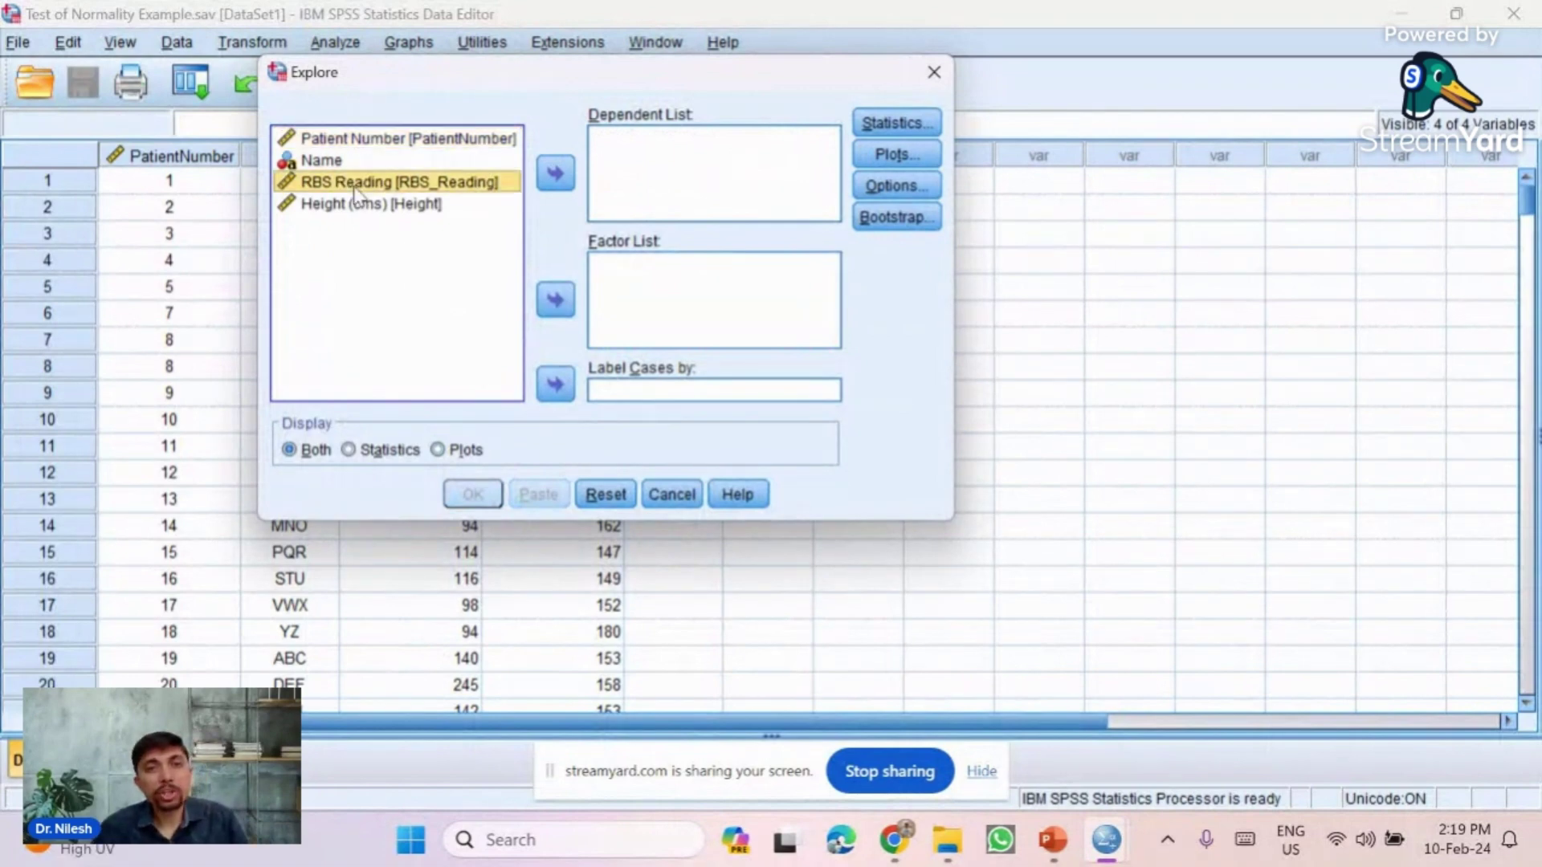
click(555, 173)
click(404, 184)
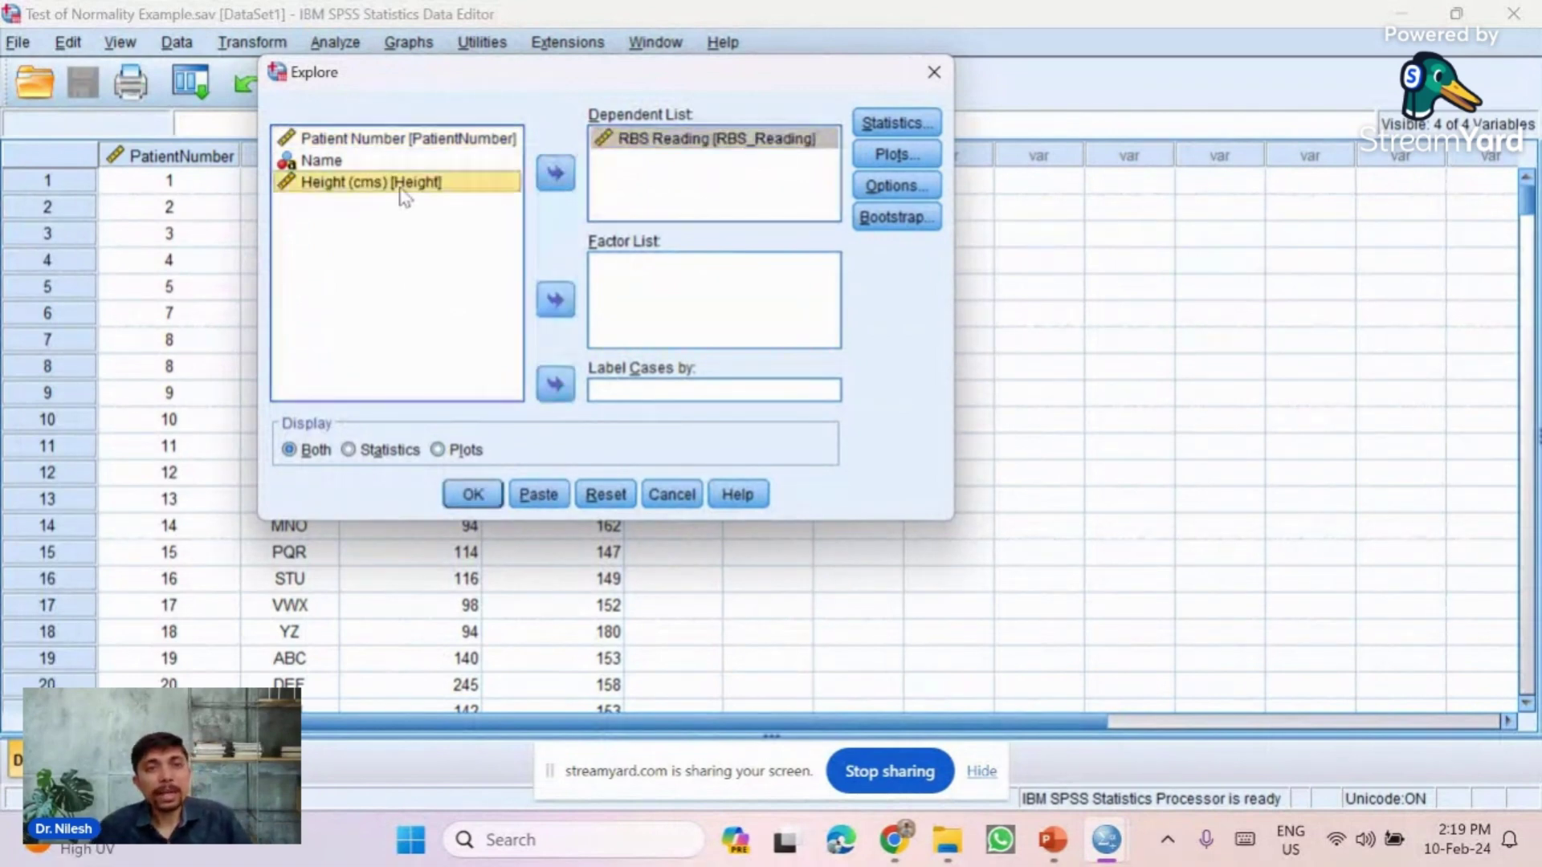
click(556, 176)
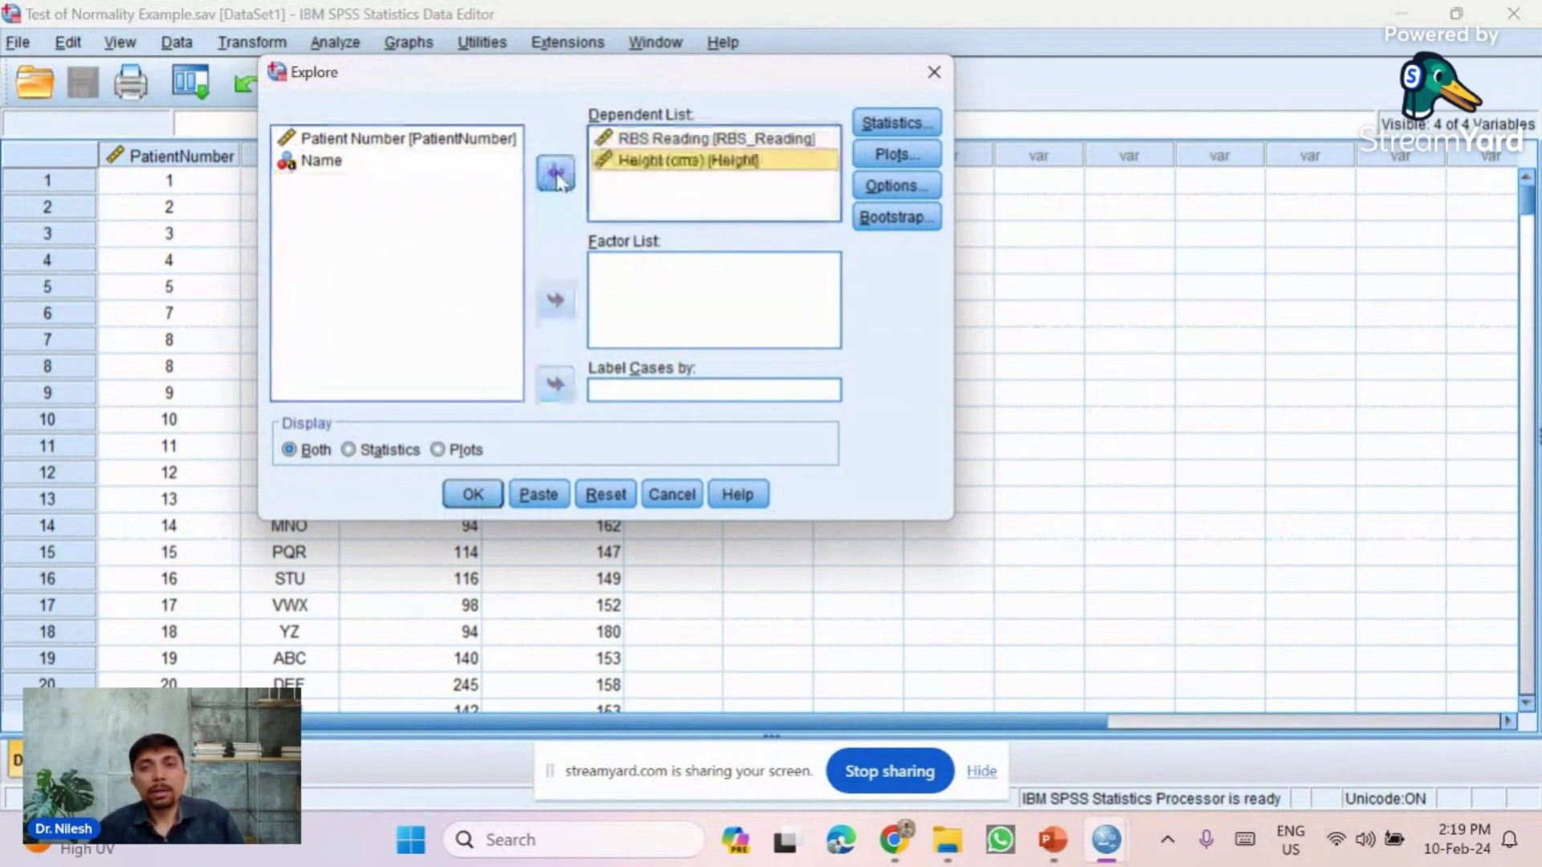
Step: Keep Descriptives with a 95% confidence interval for the mean, and enable normality plots with tests plus a histogram
click(877, 126)
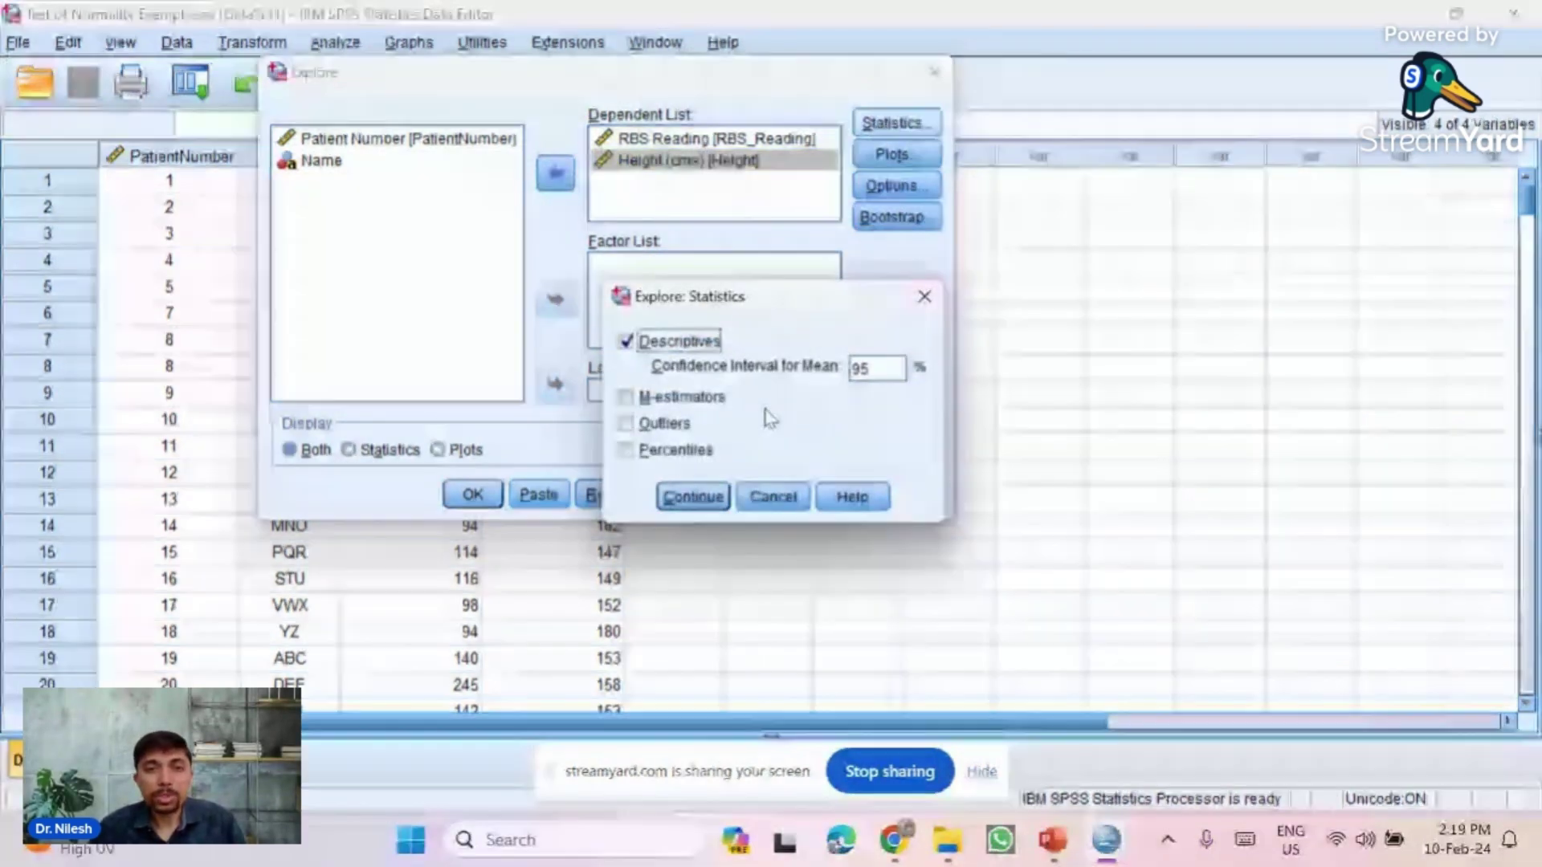
click(691, 496)
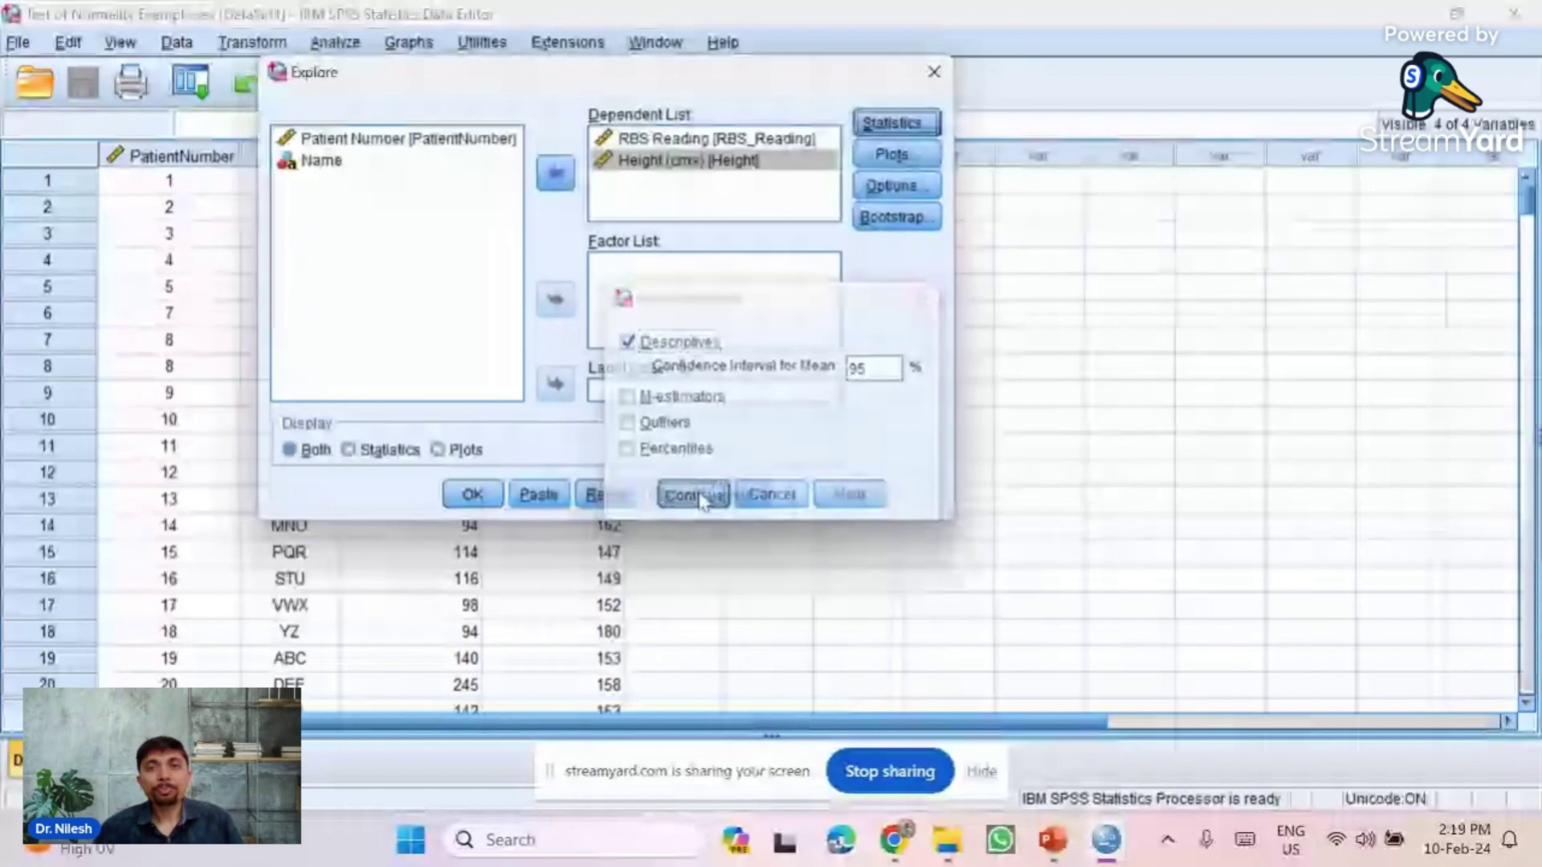
click(910, 164)
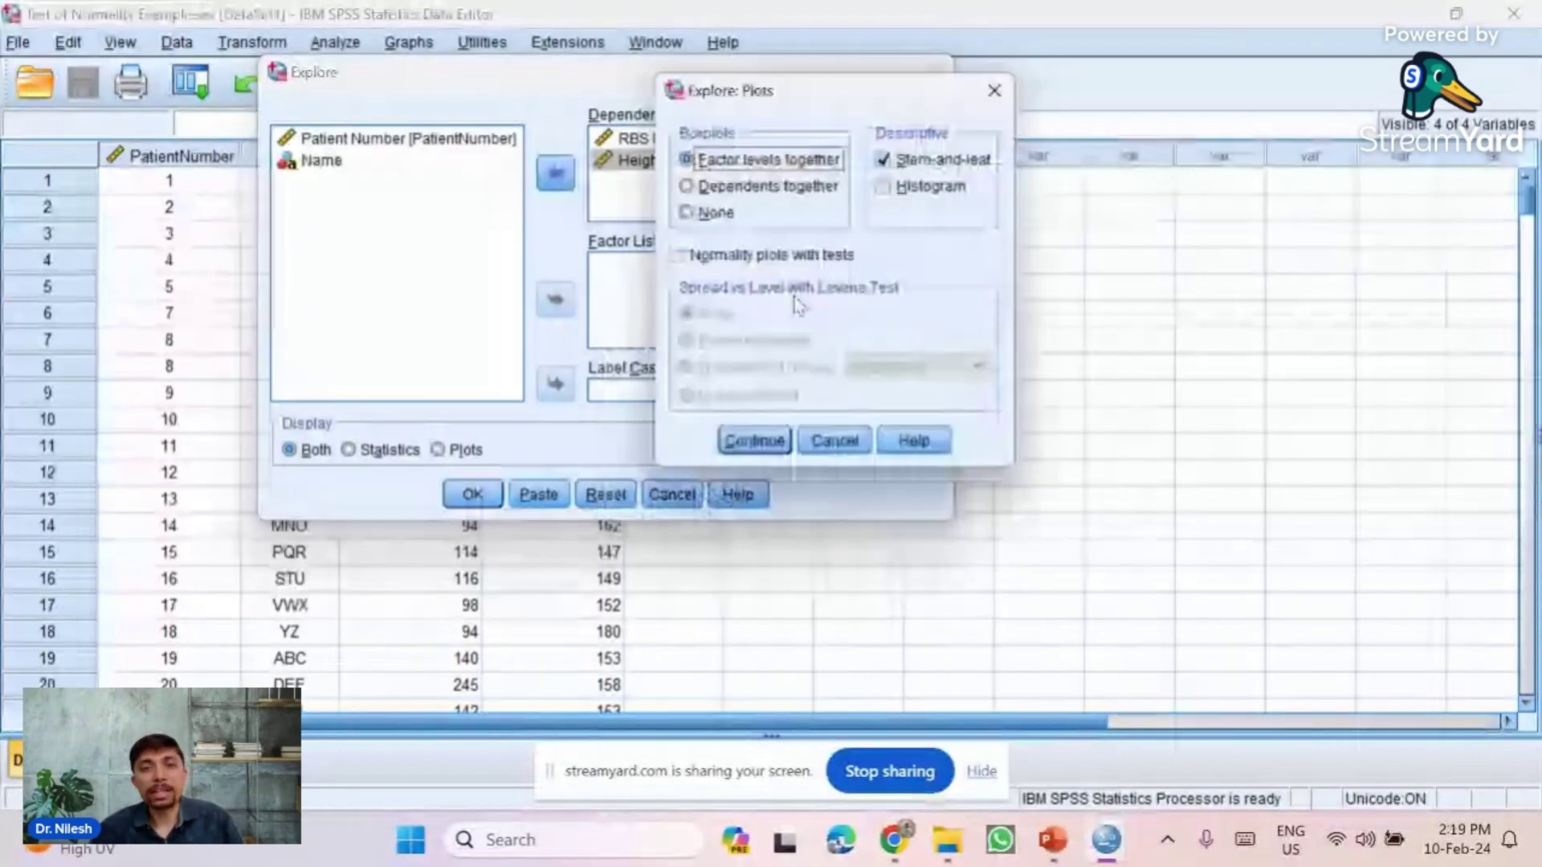
click(676, 256)
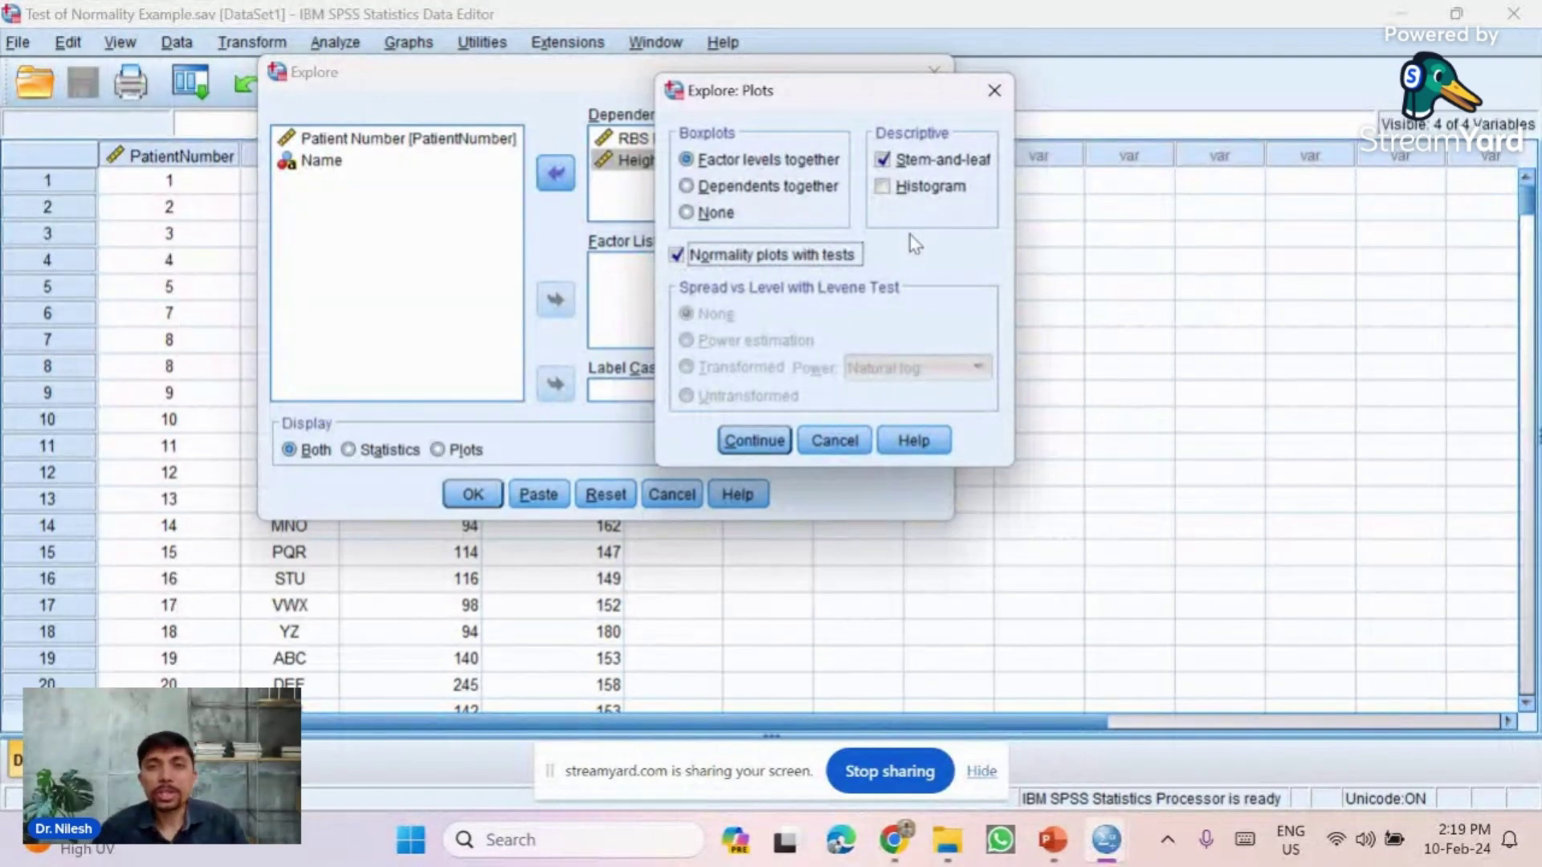
click(883, 187)
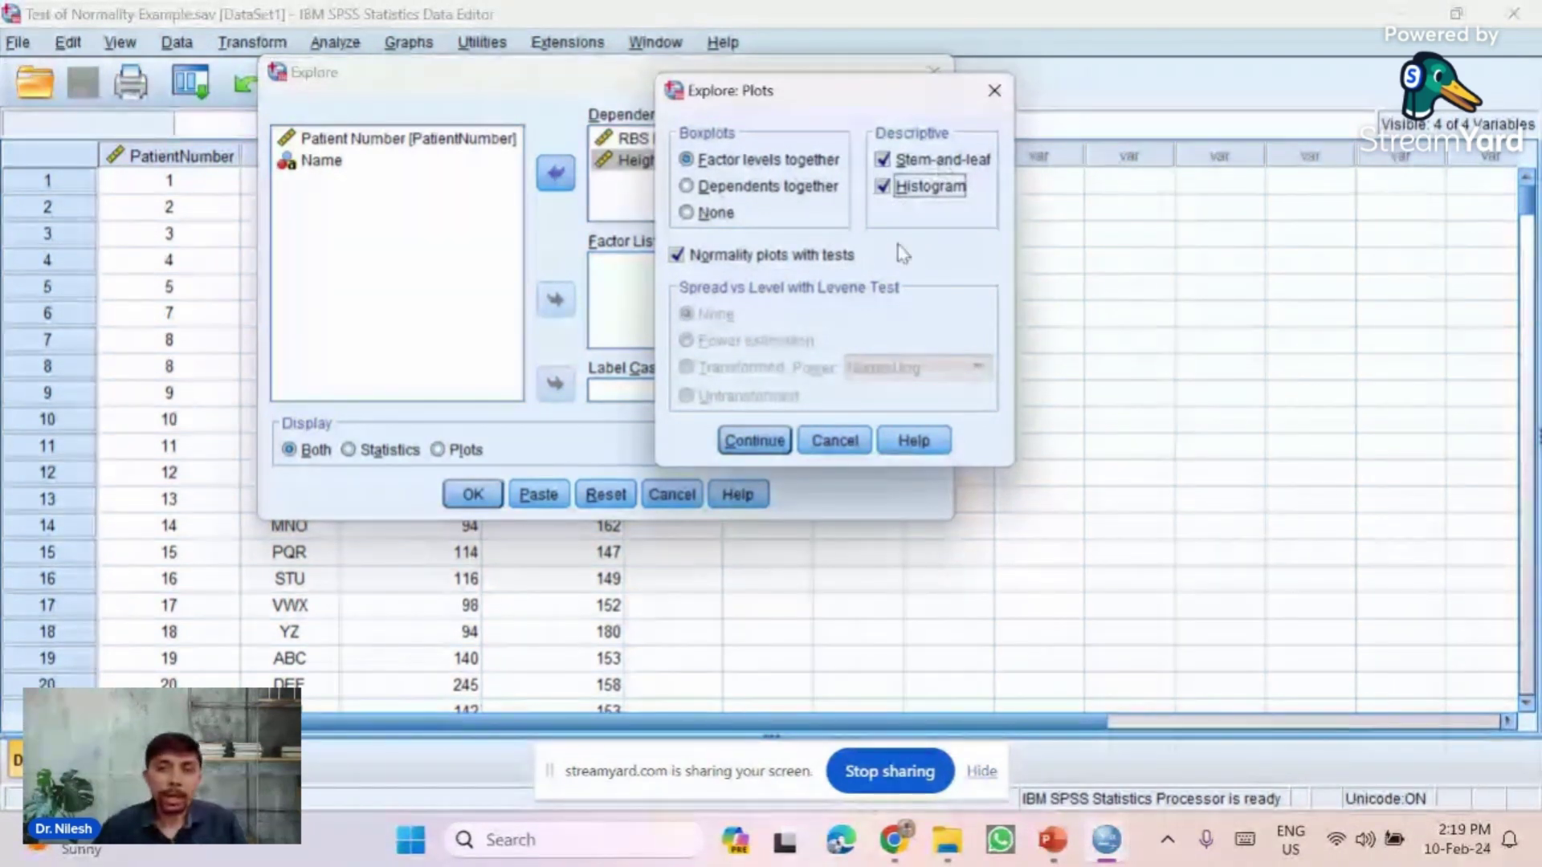
click(754, 440)
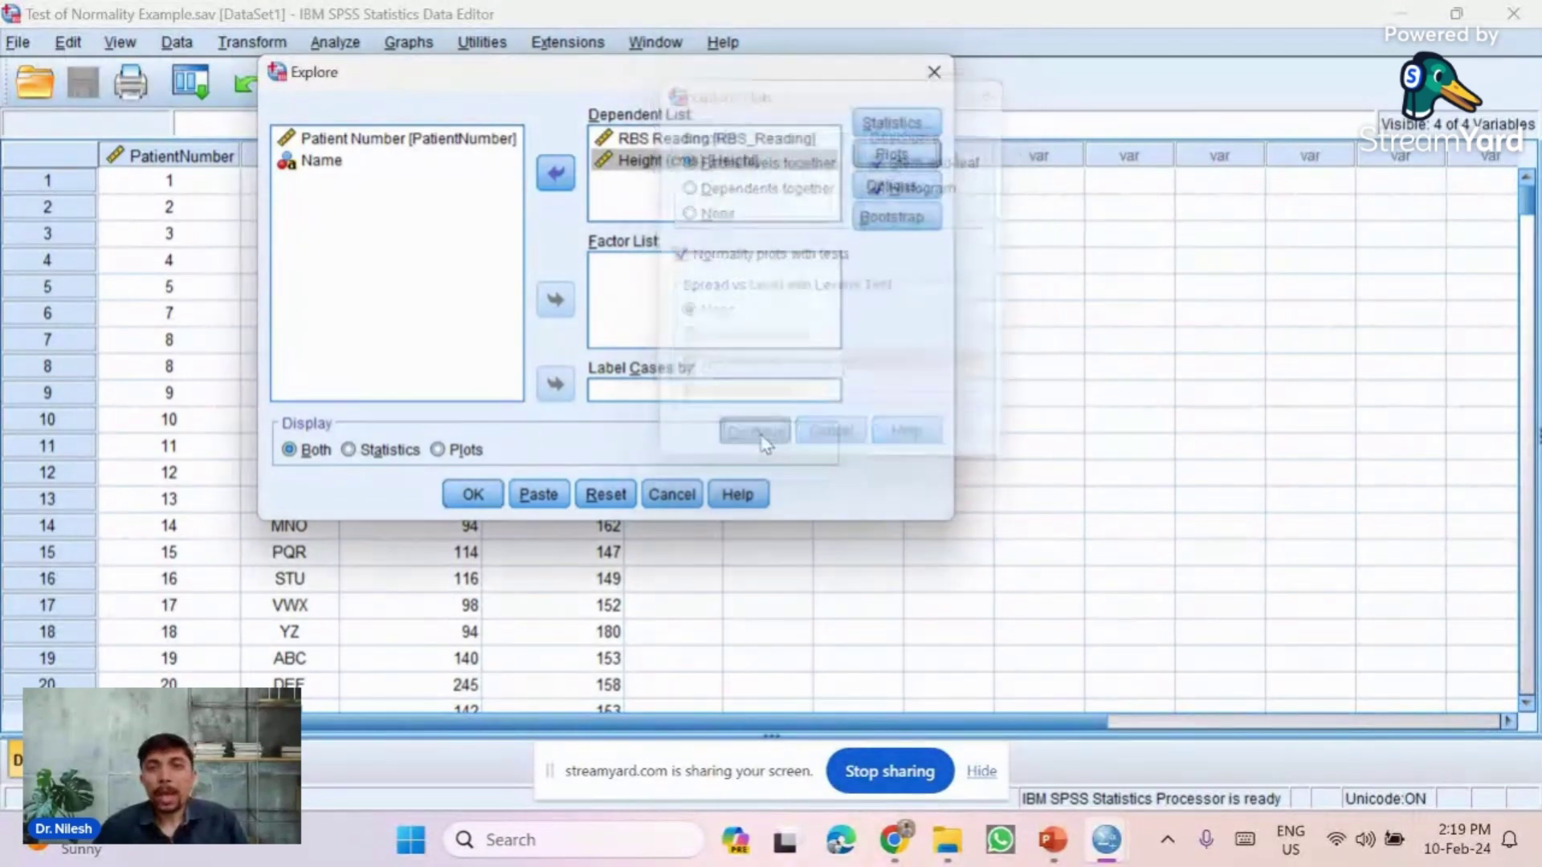
Step: Keep missing values excluded listwise and run the Explore analysis
click(912, 187)
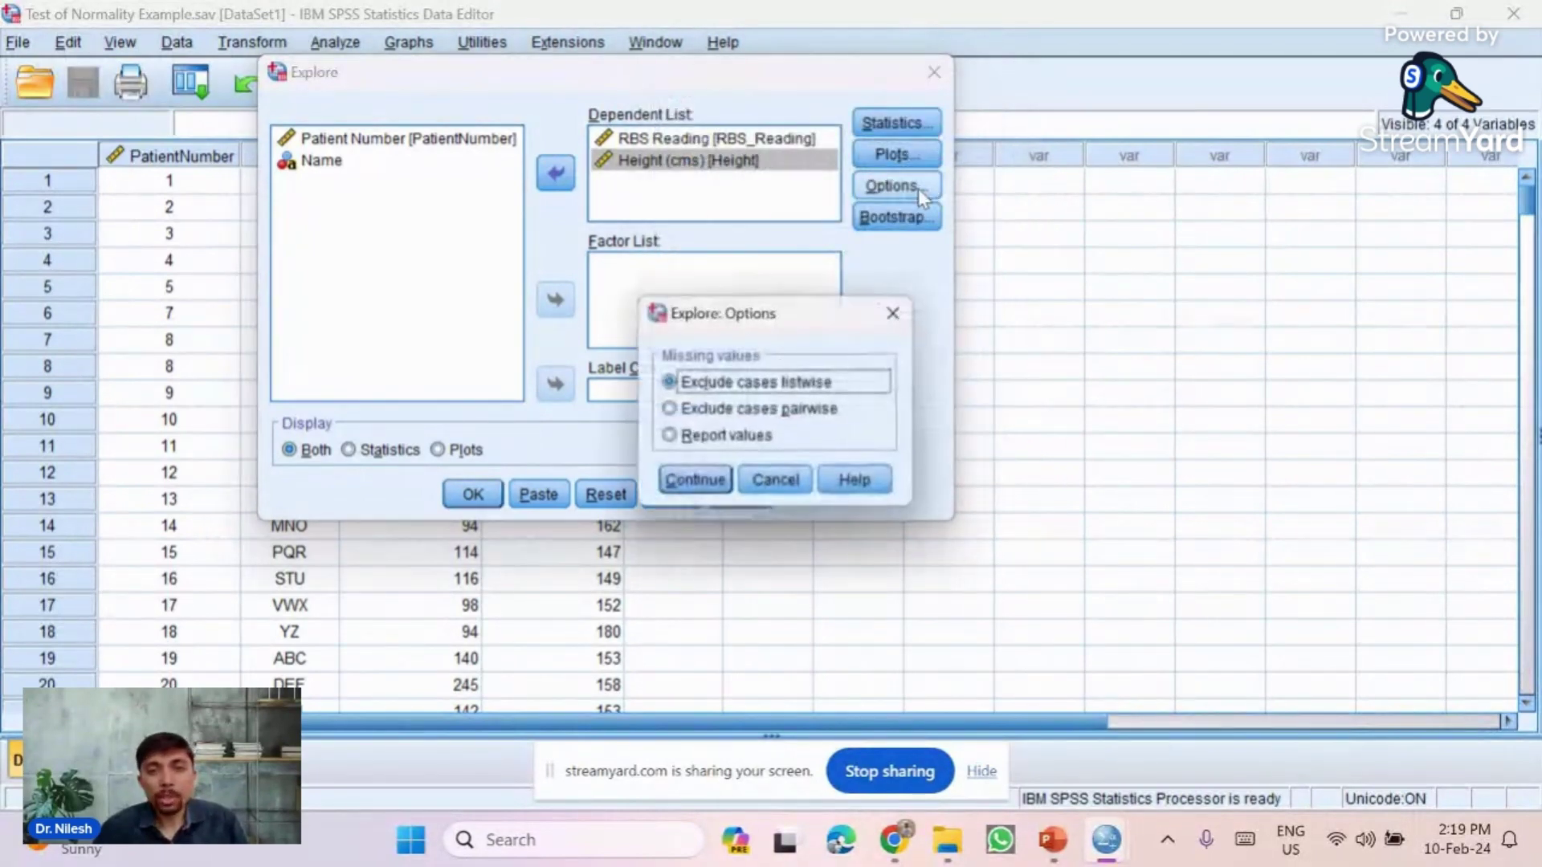
click(692, 481)
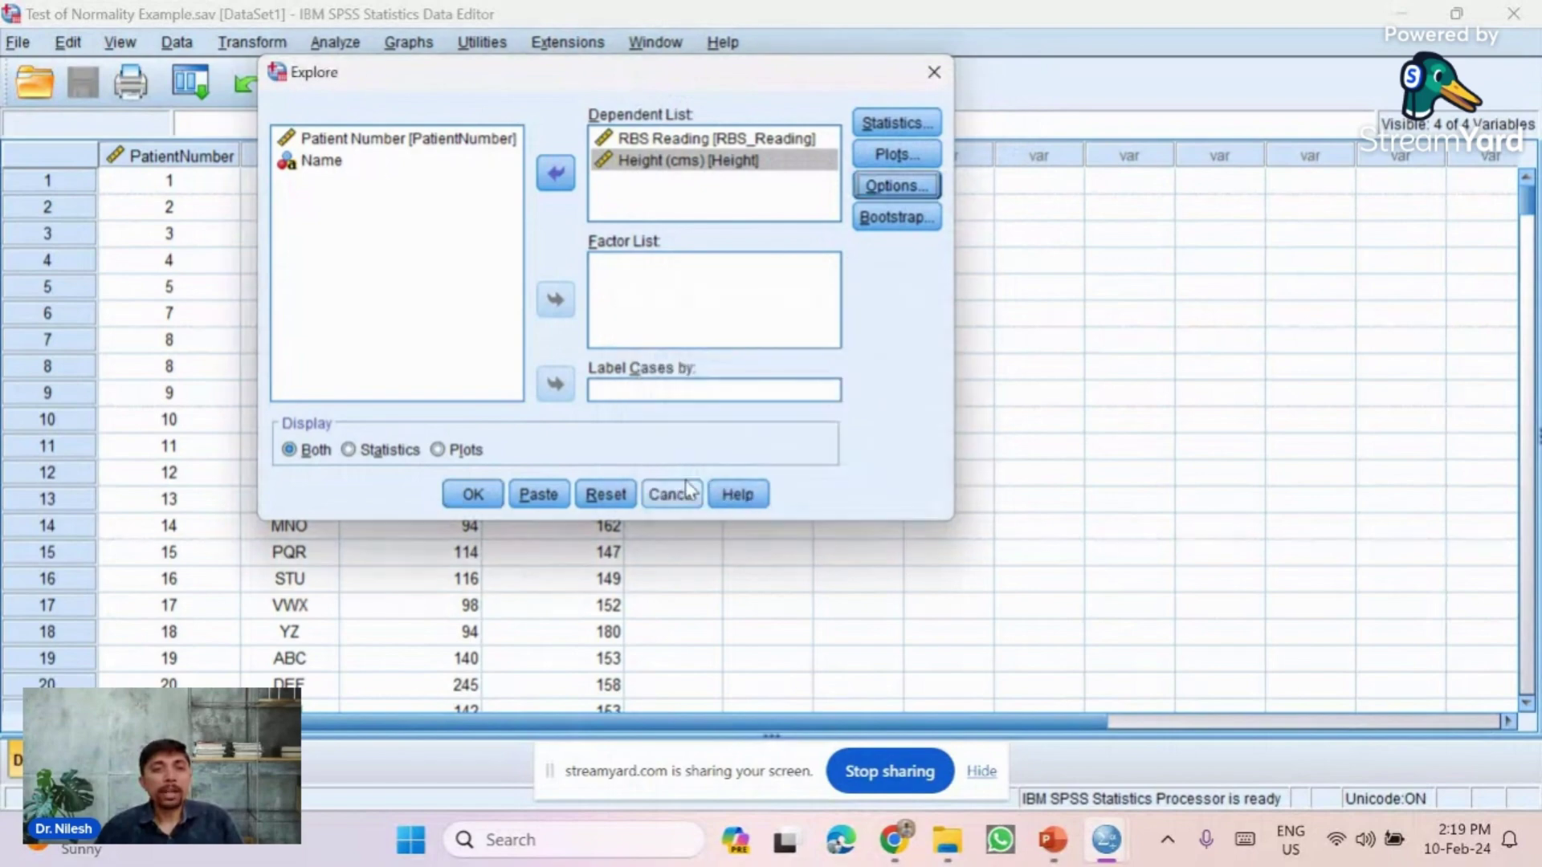
click(469, 494)
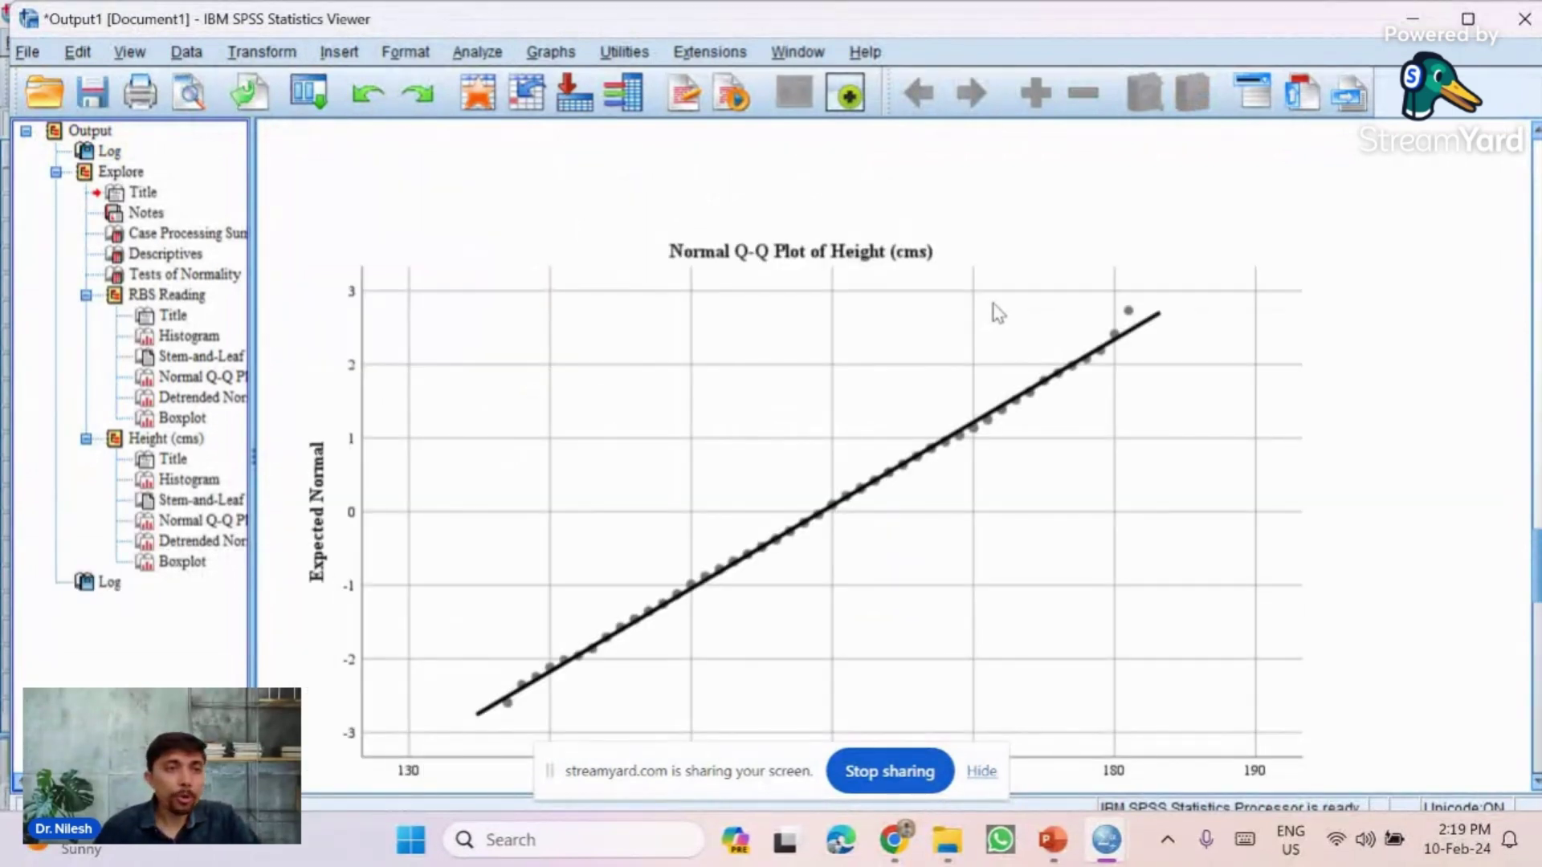
Step: Review the Case Processing Summary and the Descriptives table for RBS Reading and Height from the start of the Explore output
click(119, 173)
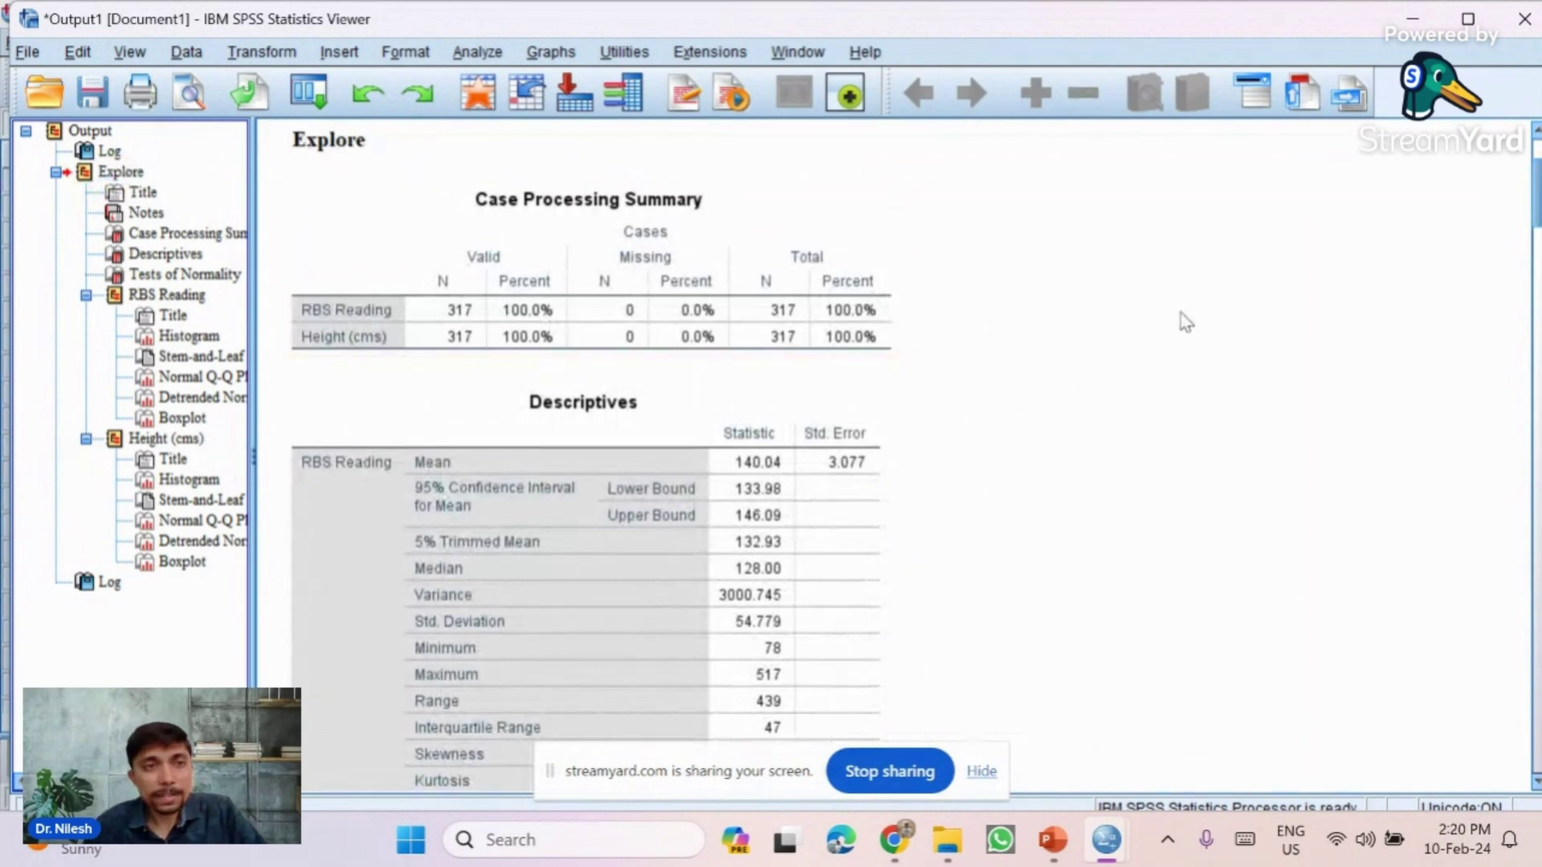
scroll(1185, 321, down, 3)
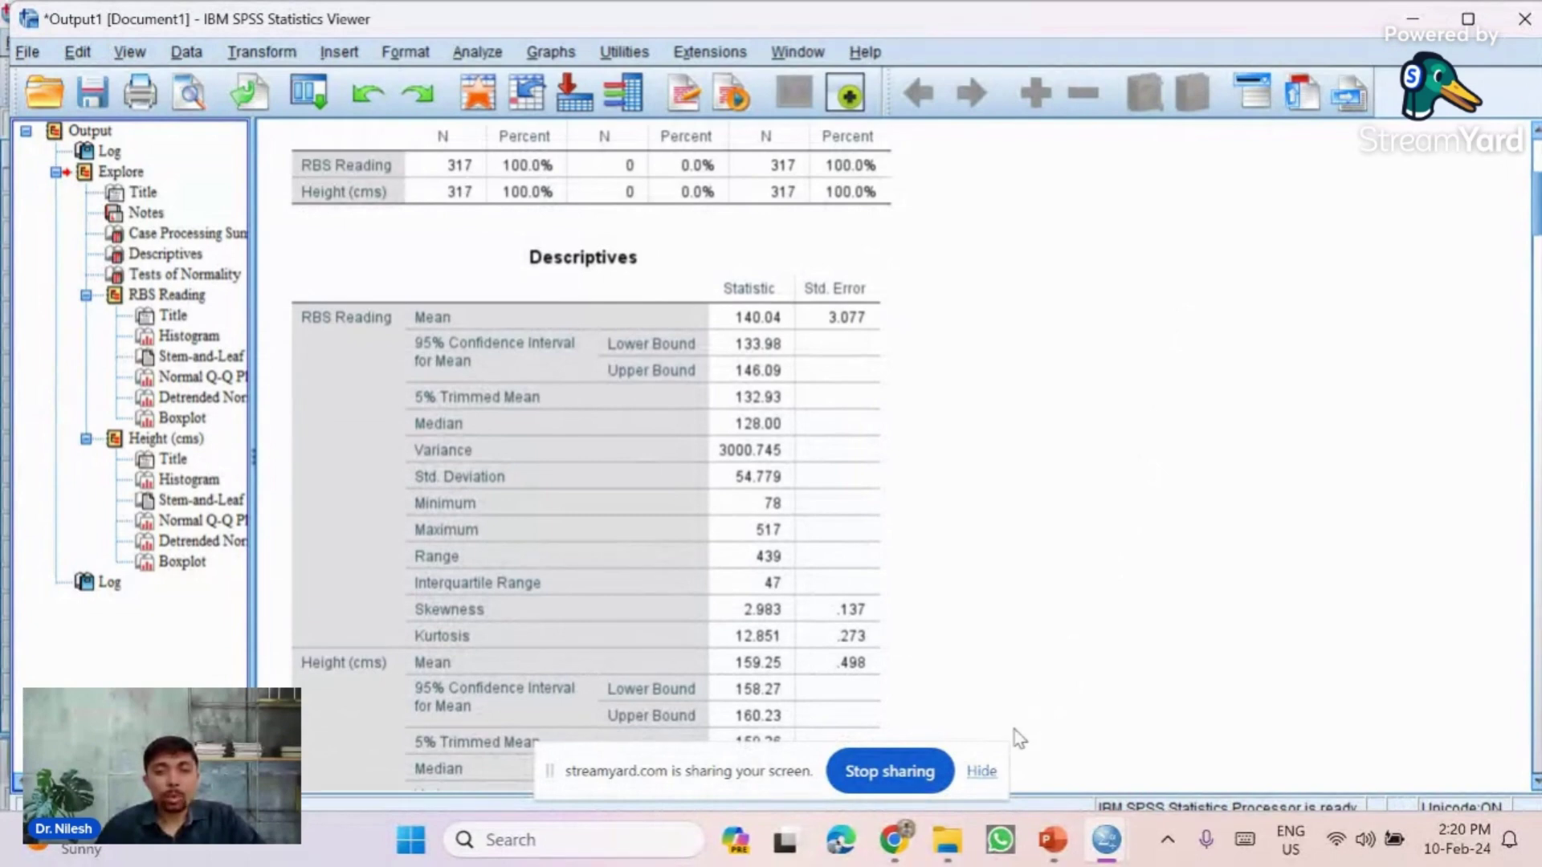
click(981, 773)
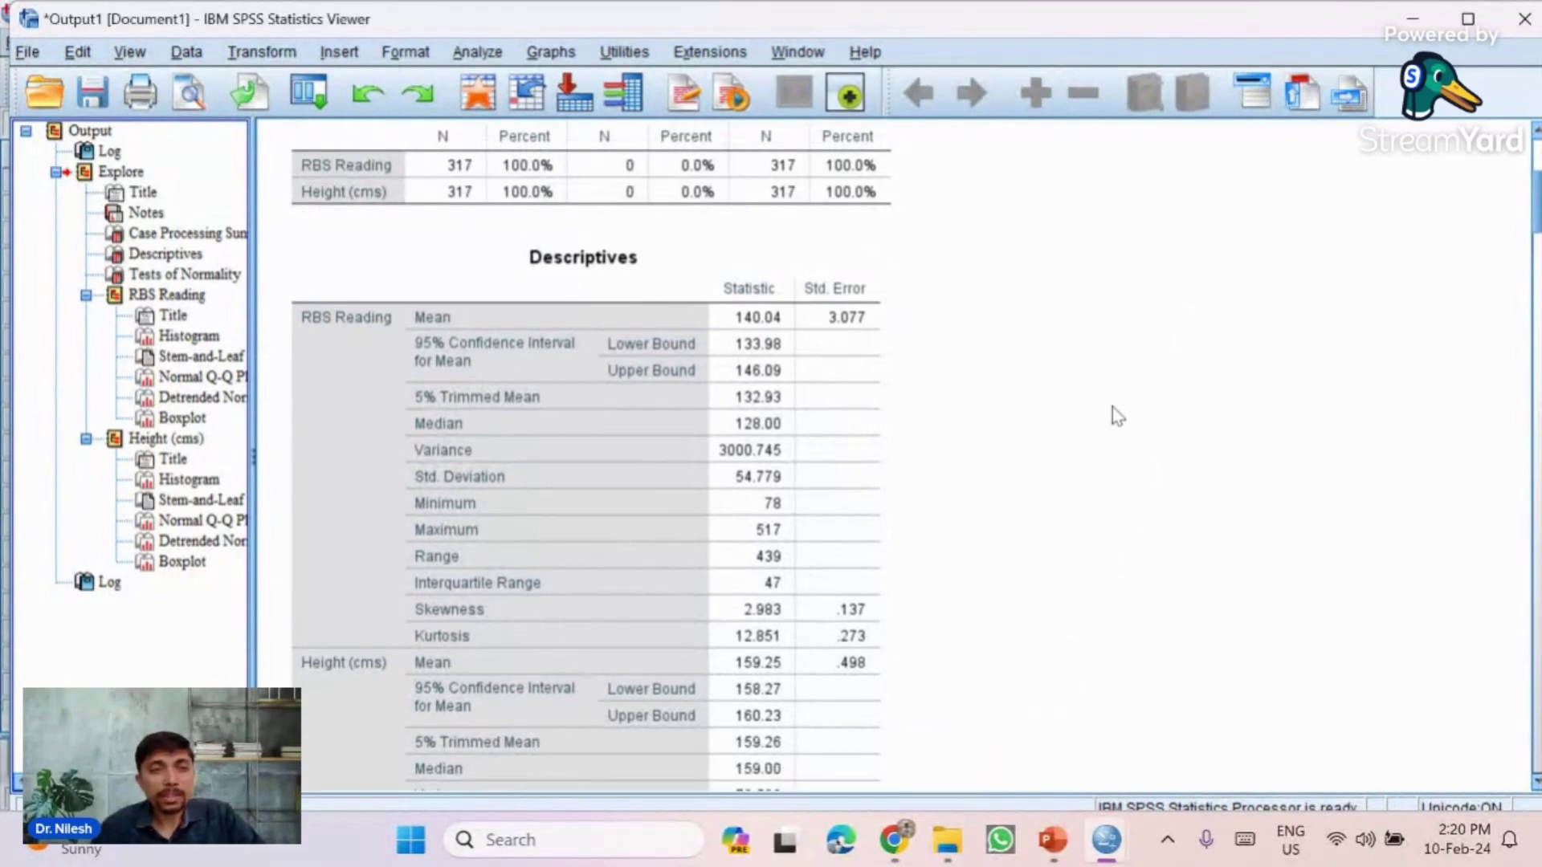
scroll(1111, 408, down, 2)
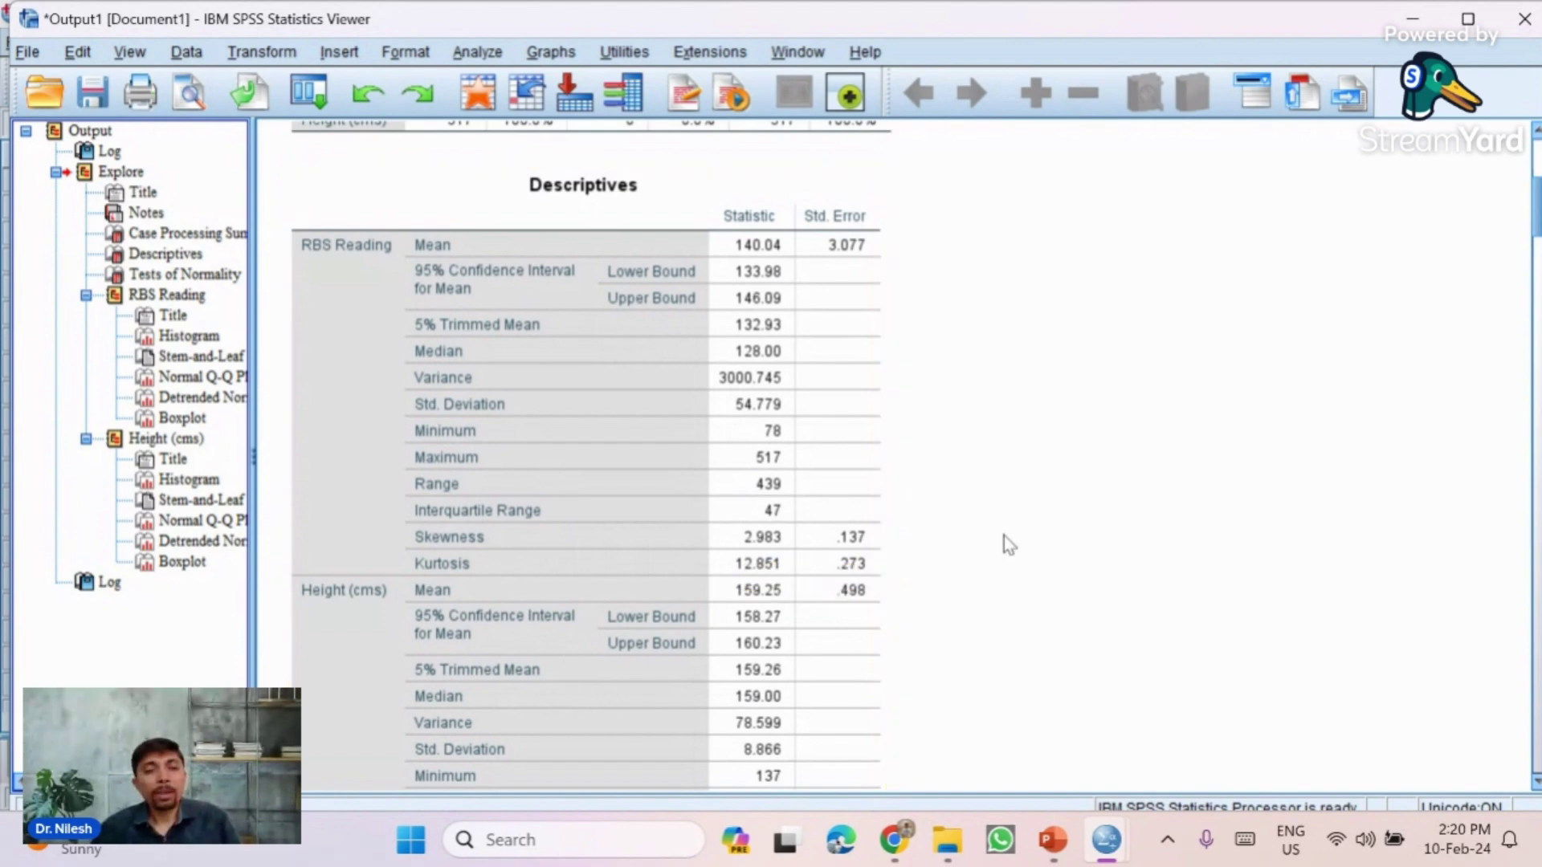
scroll(1009, 545, down, 8)
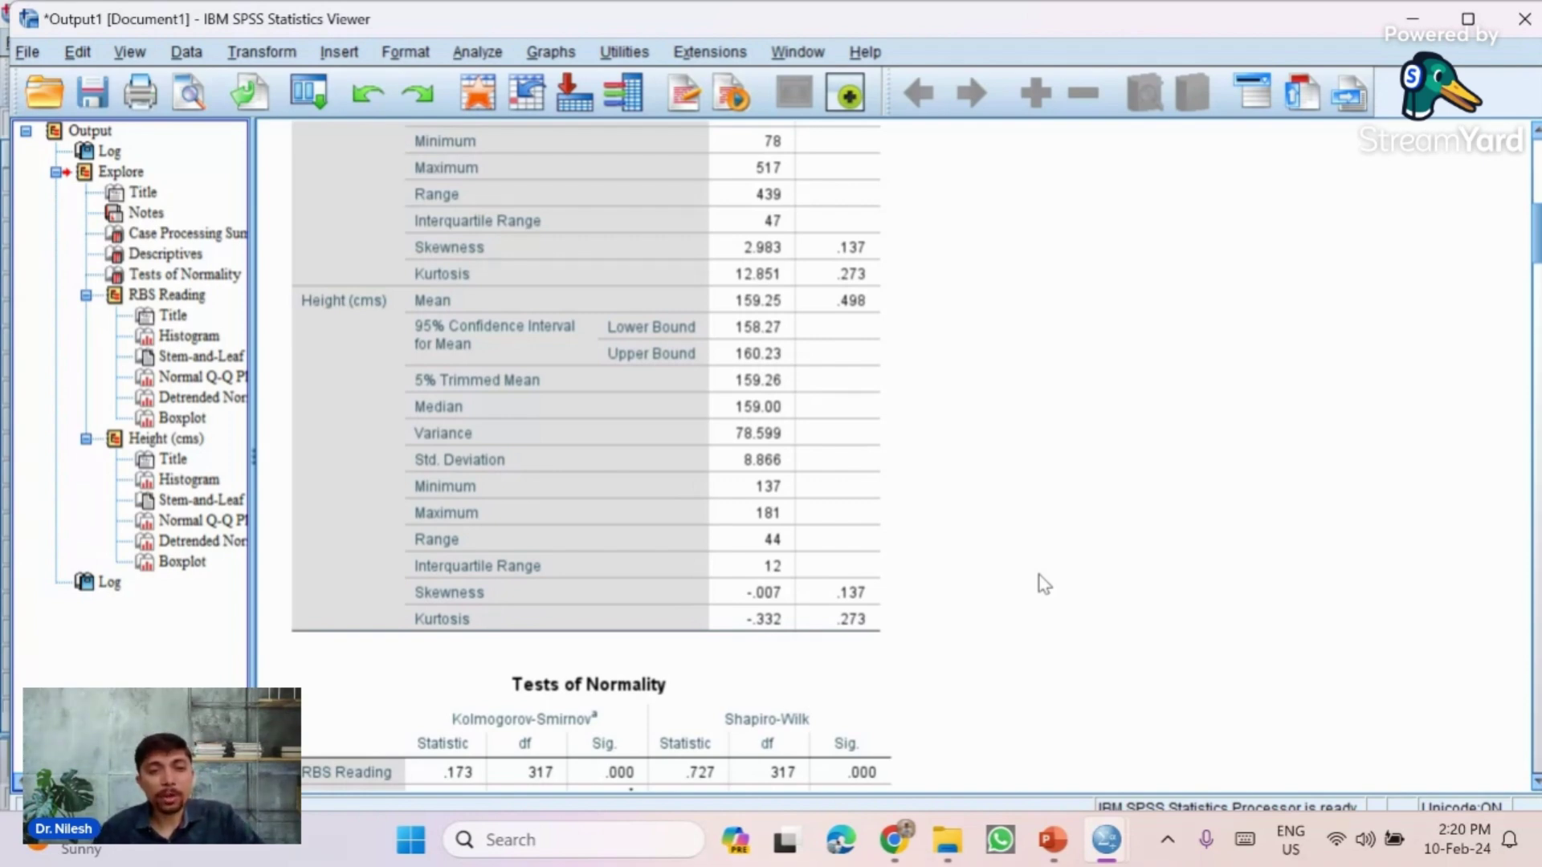
scroll(1043, 584, up, 1)
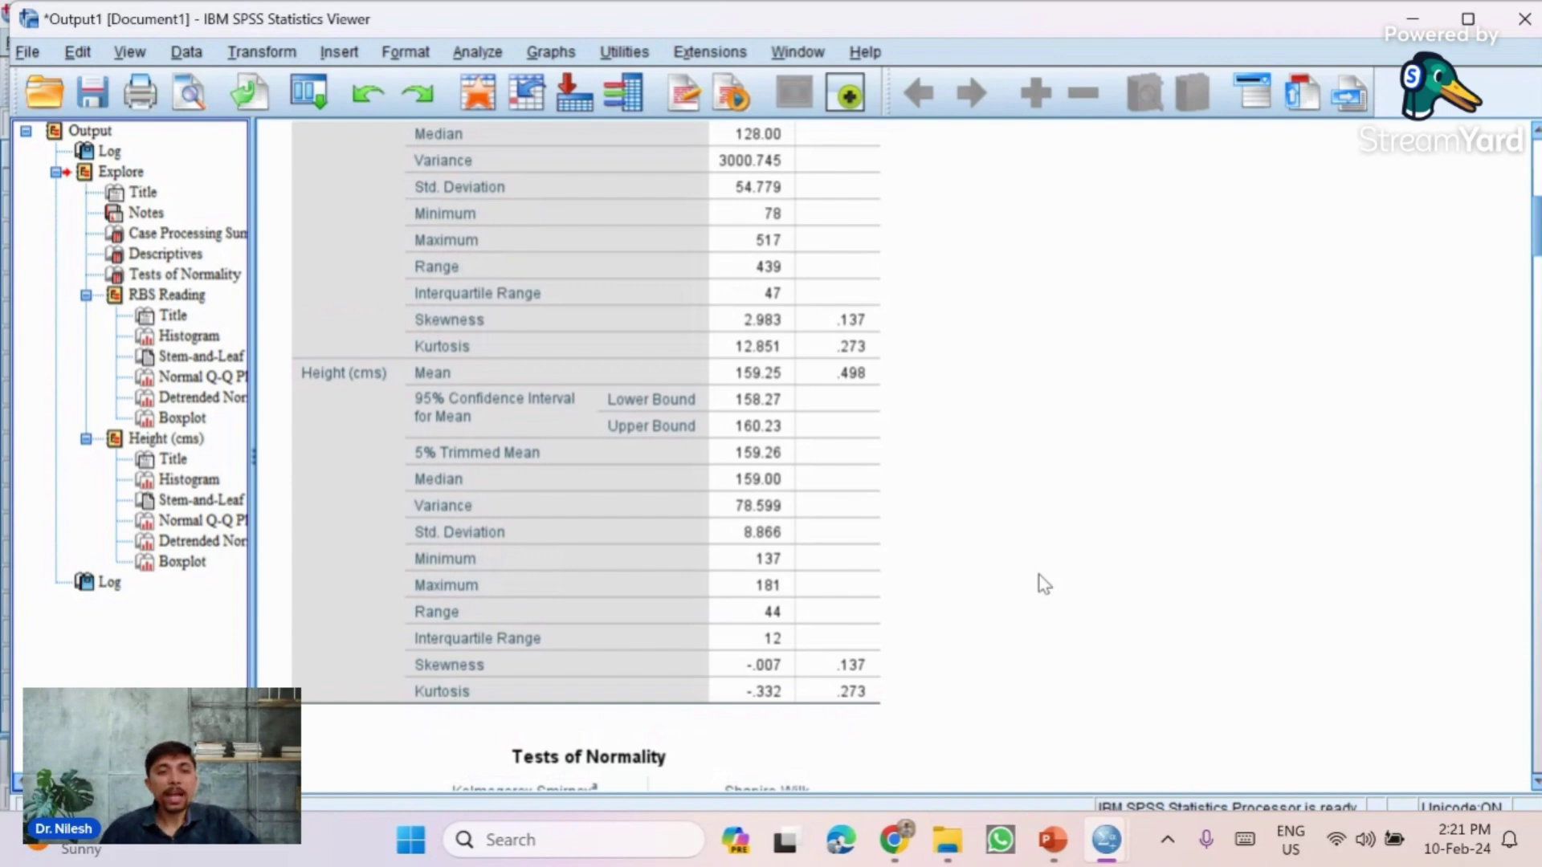
Step: Examine the Kolmogorov-Smirnov and Shapiro-Wilk significance values for both variables in the Tests of Normality table
scroll(1044, 584, down, 2)
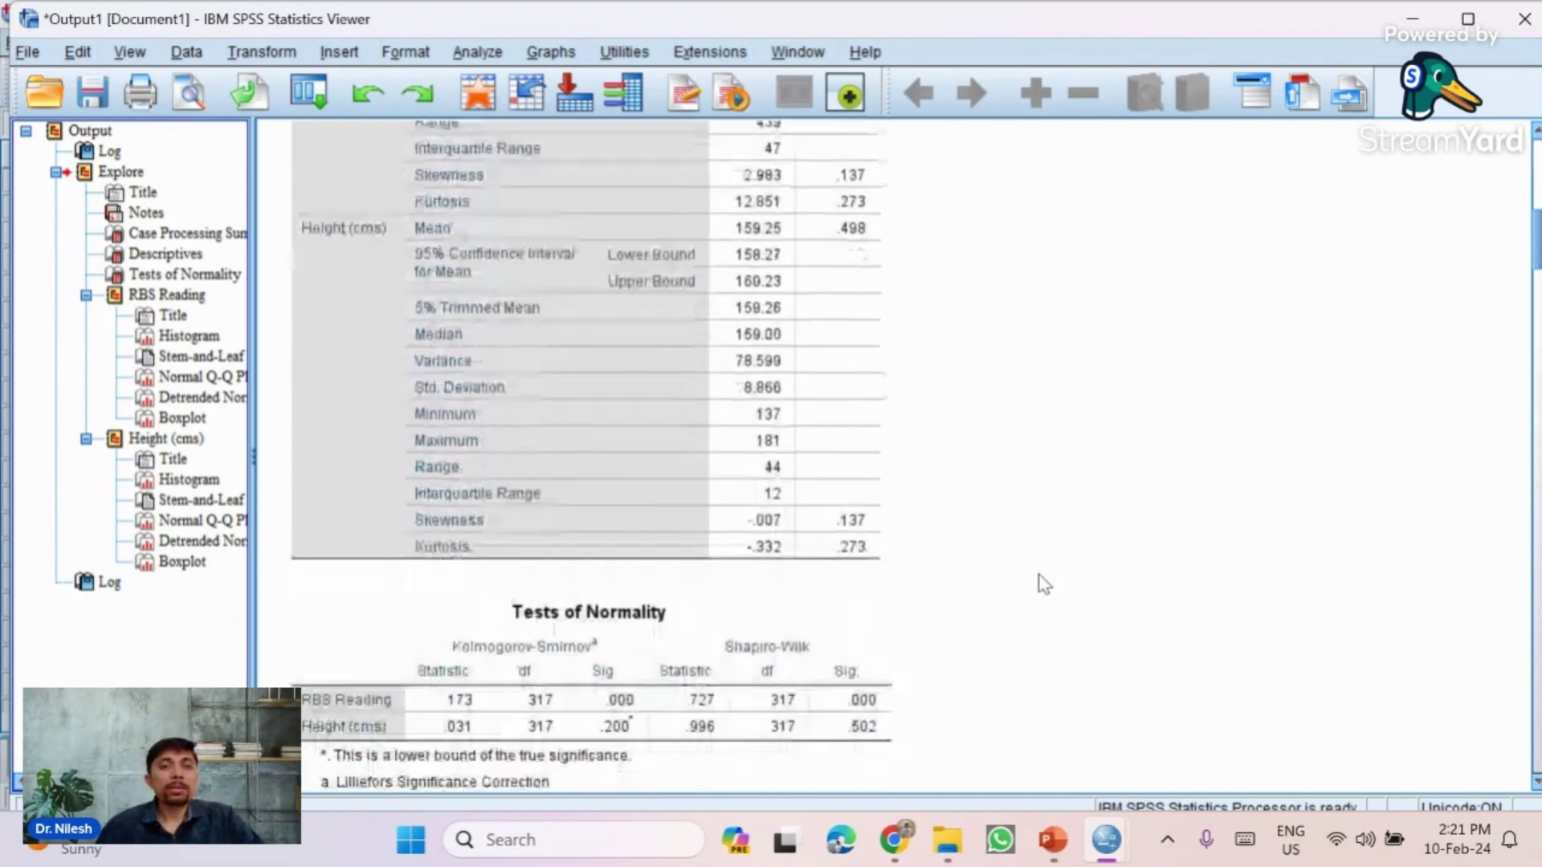
scroll(1043, 584, down, 3)
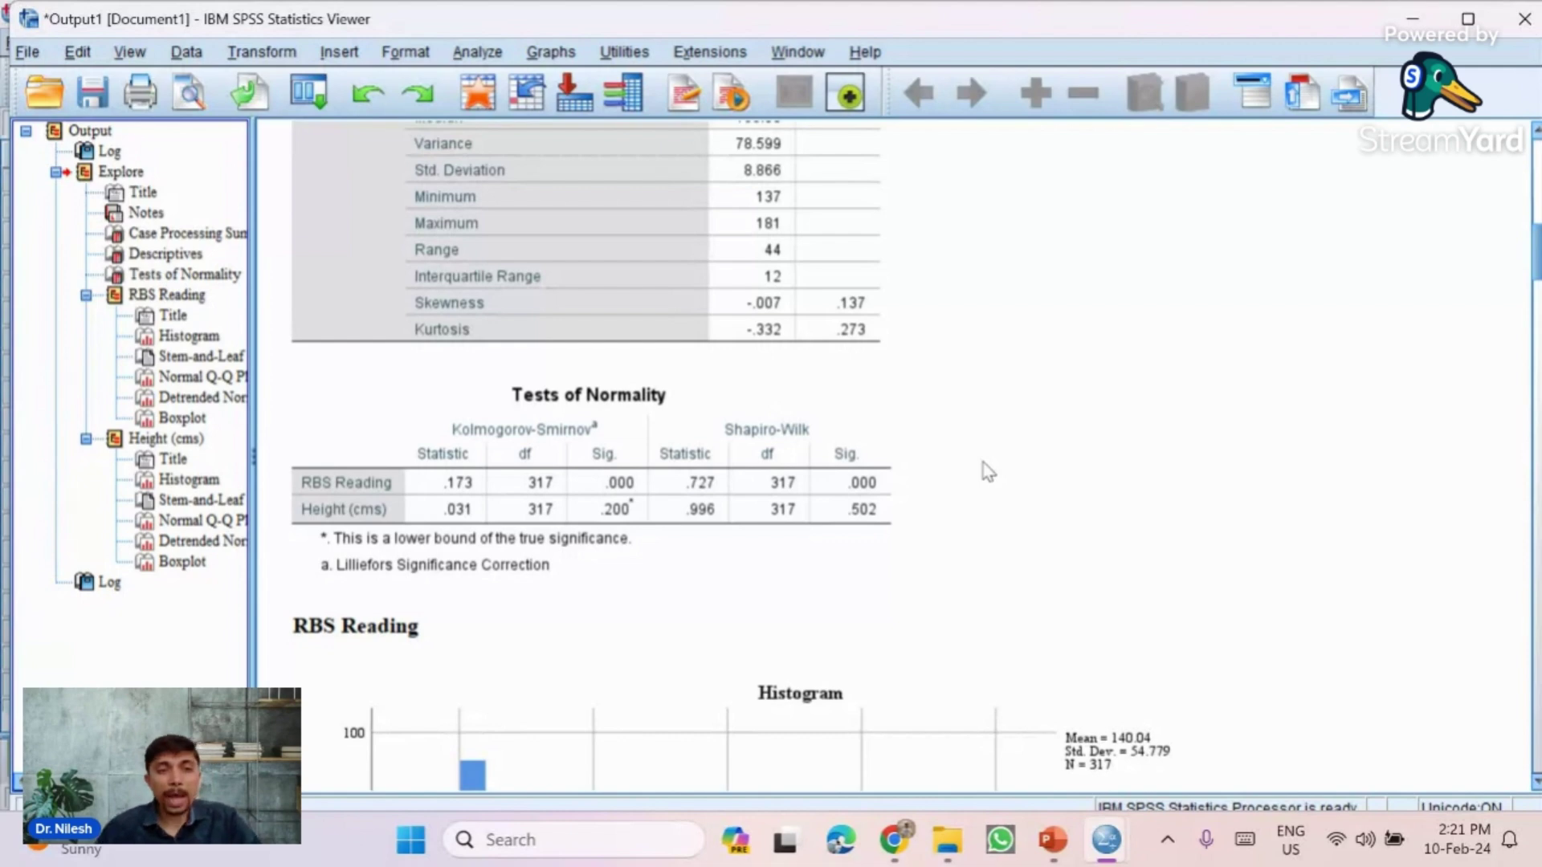
click(829, 462)
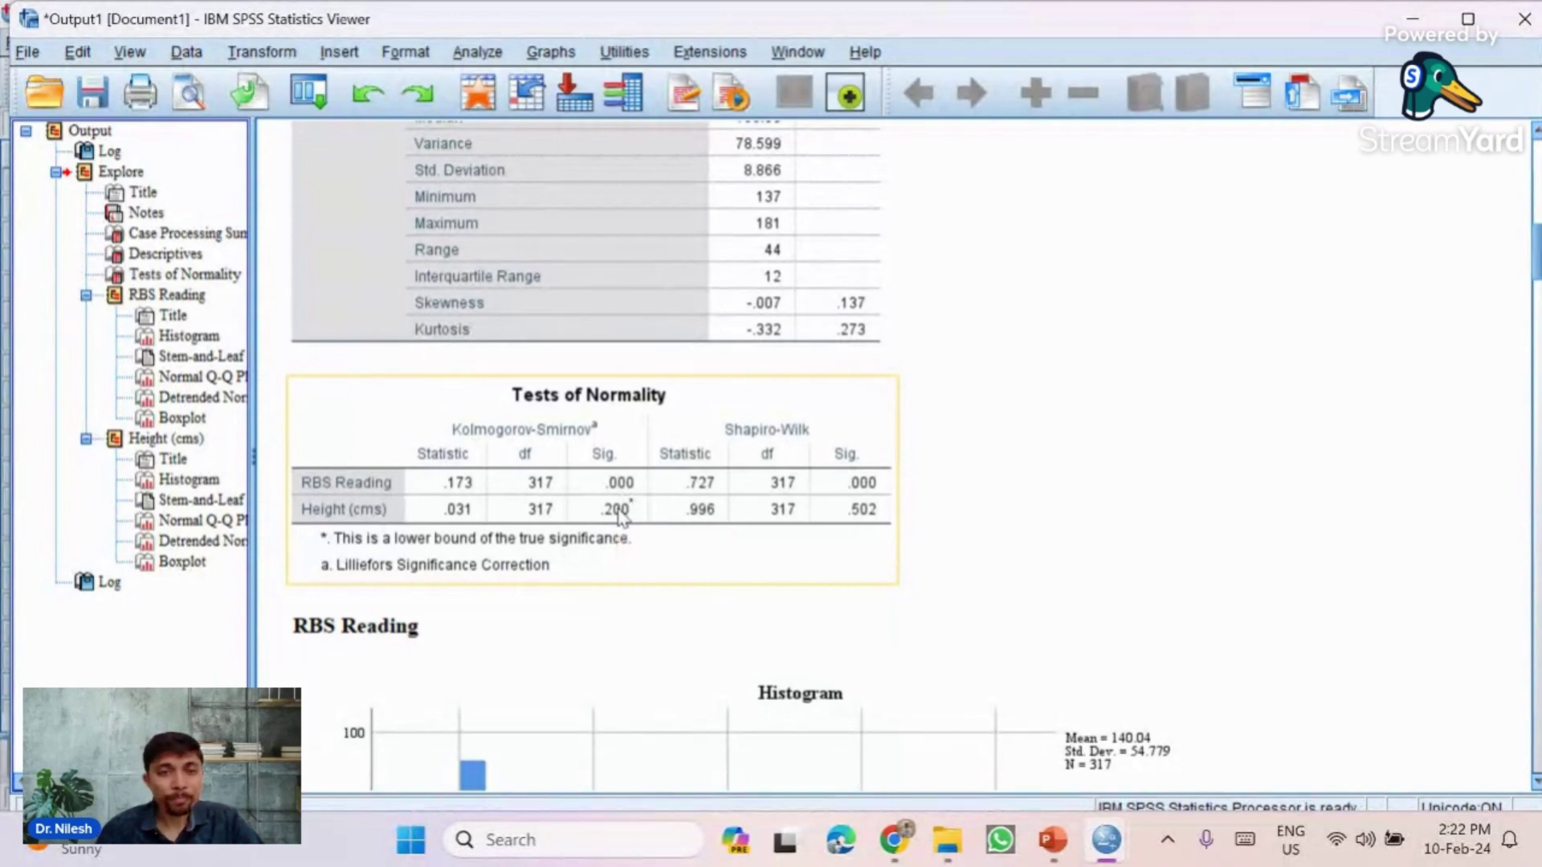
click(1098, 432)
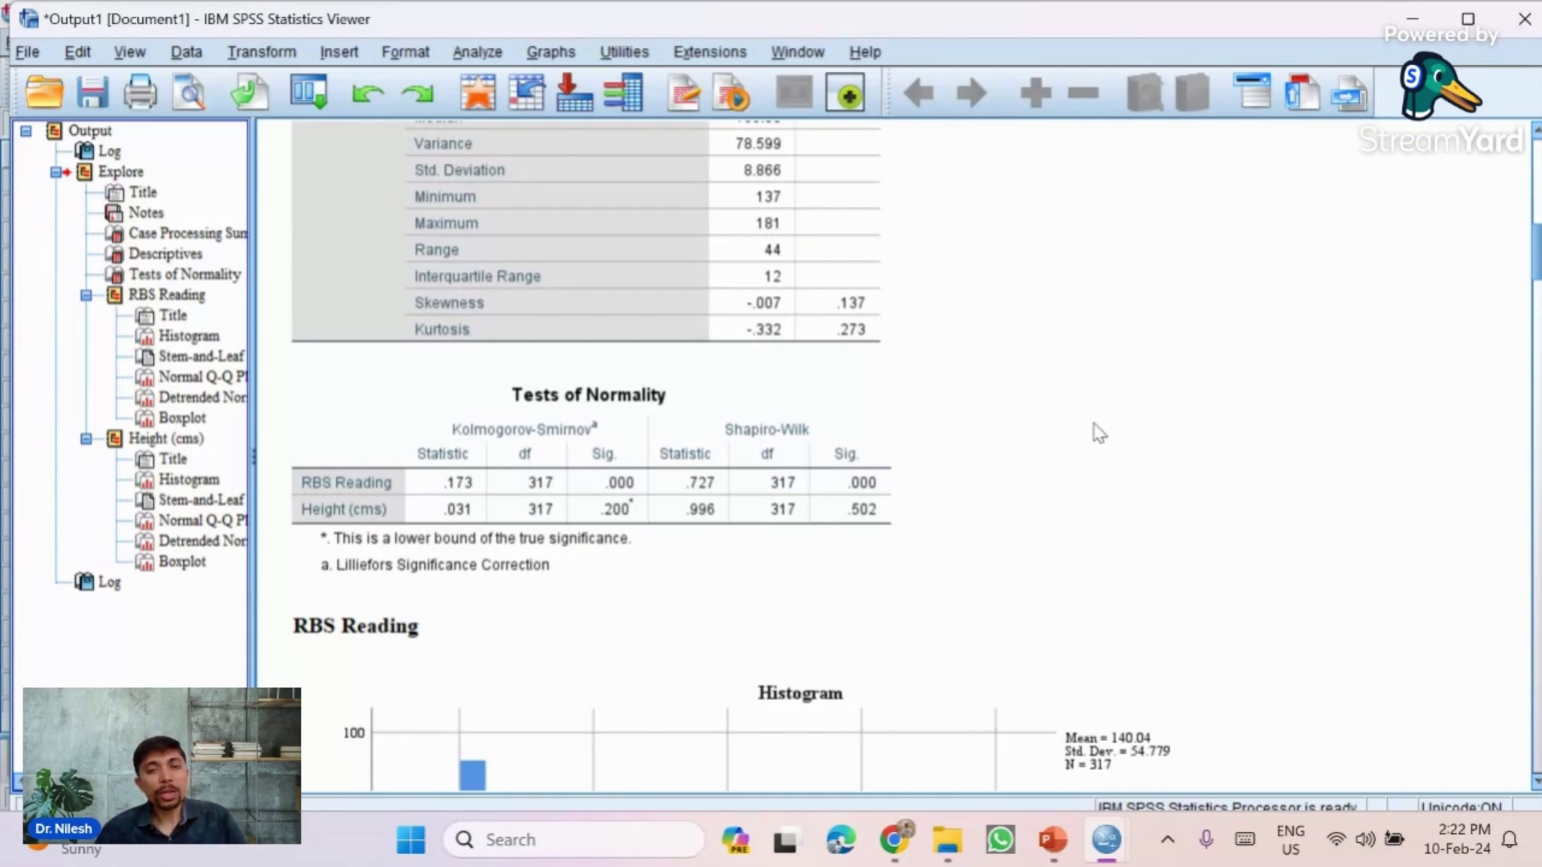
Step: Examine the shape of the RBS Reading distribution in its histogram
scroll(1099, 434, down, 5)
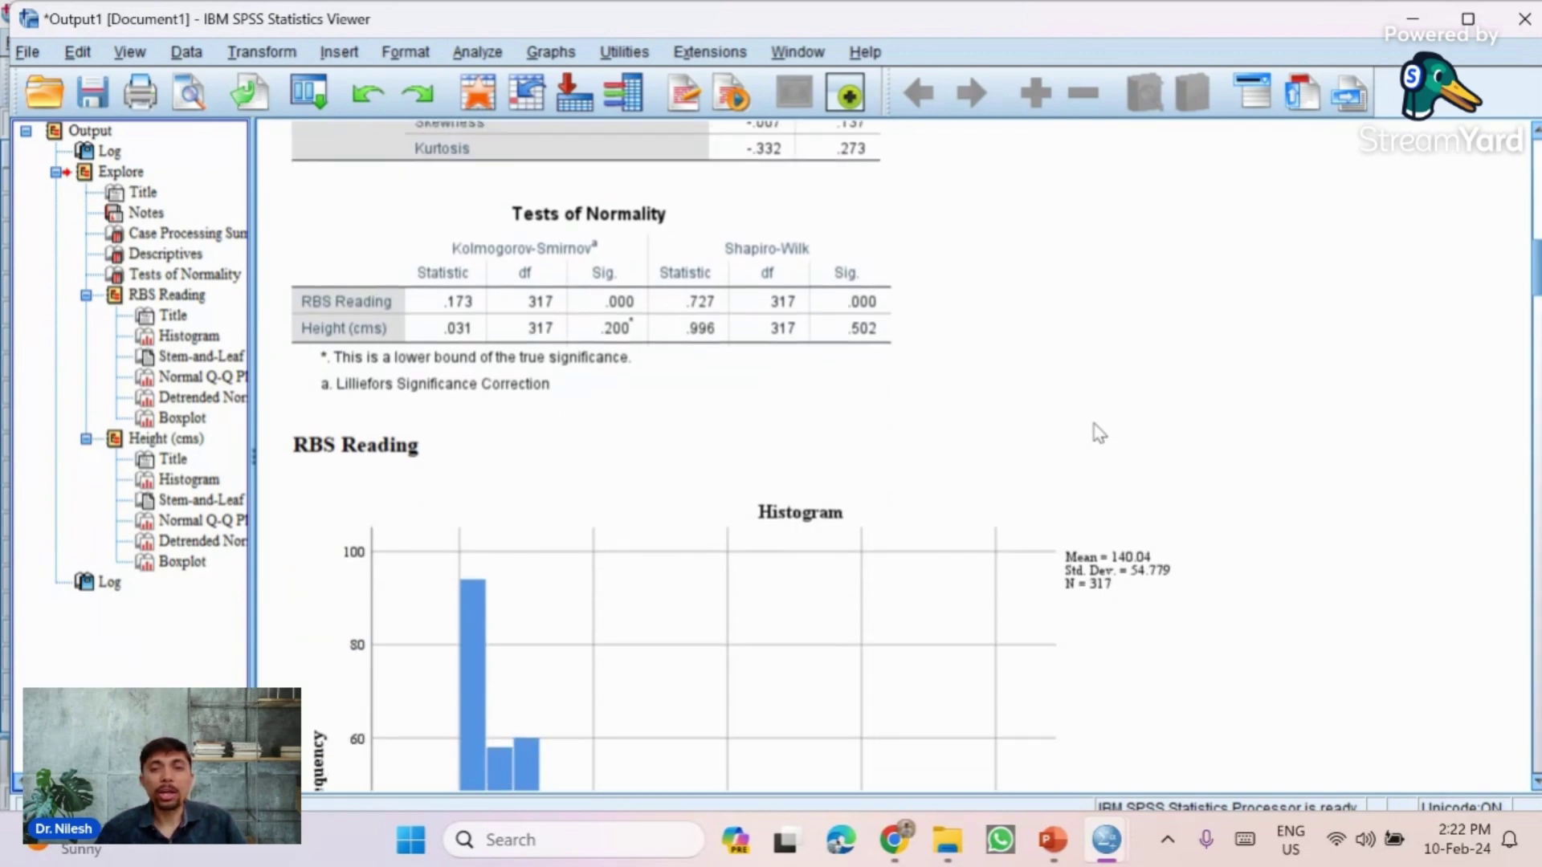
scroll(1096, 434, down, 3)
scroll(1291, 447, down, 3)
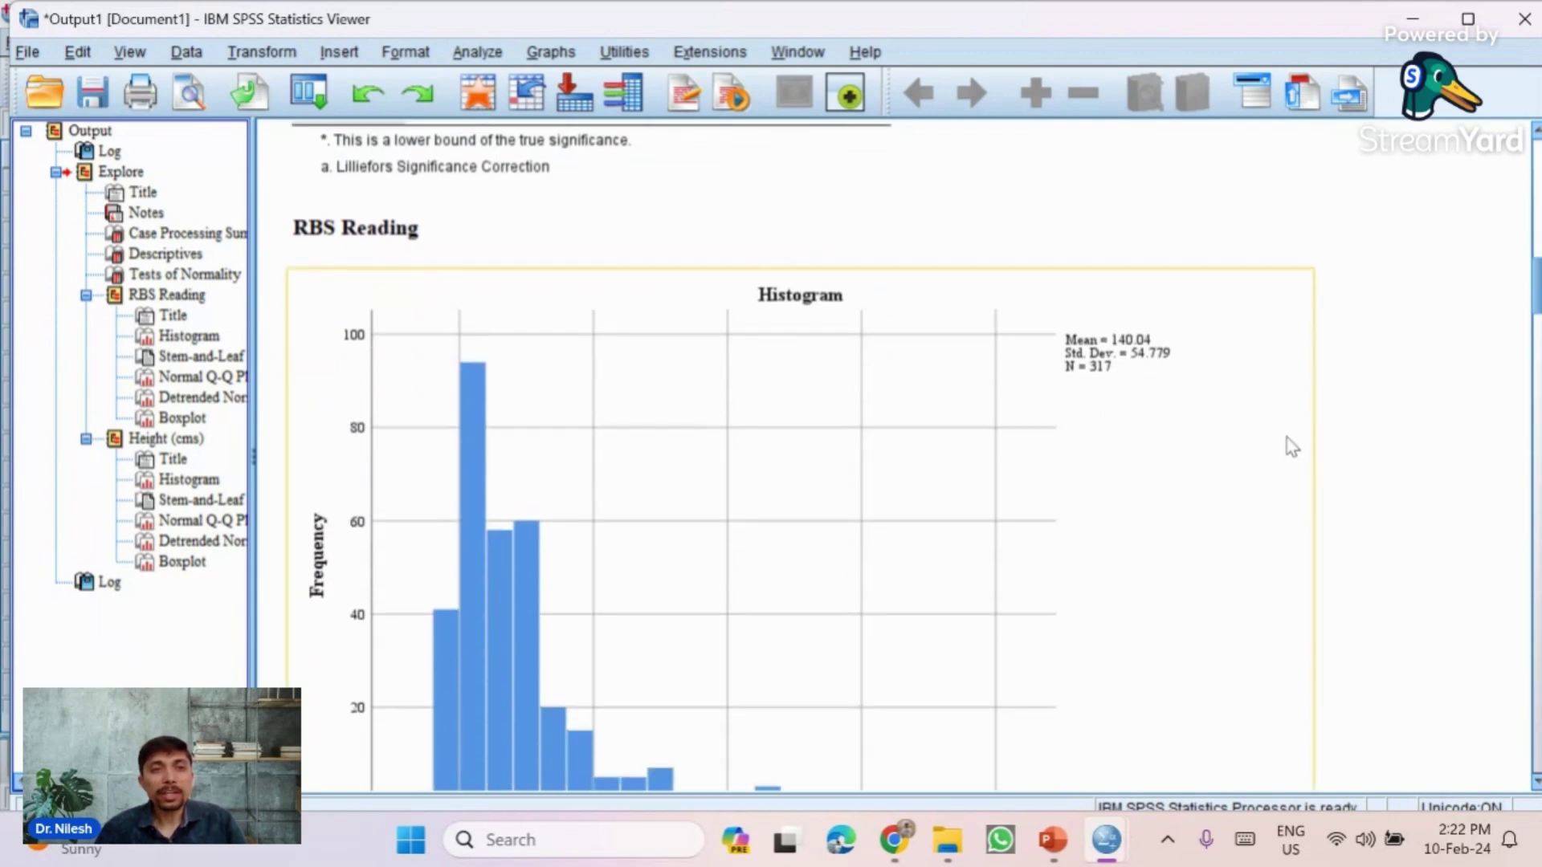
scroll(1291, 447, down, 2)
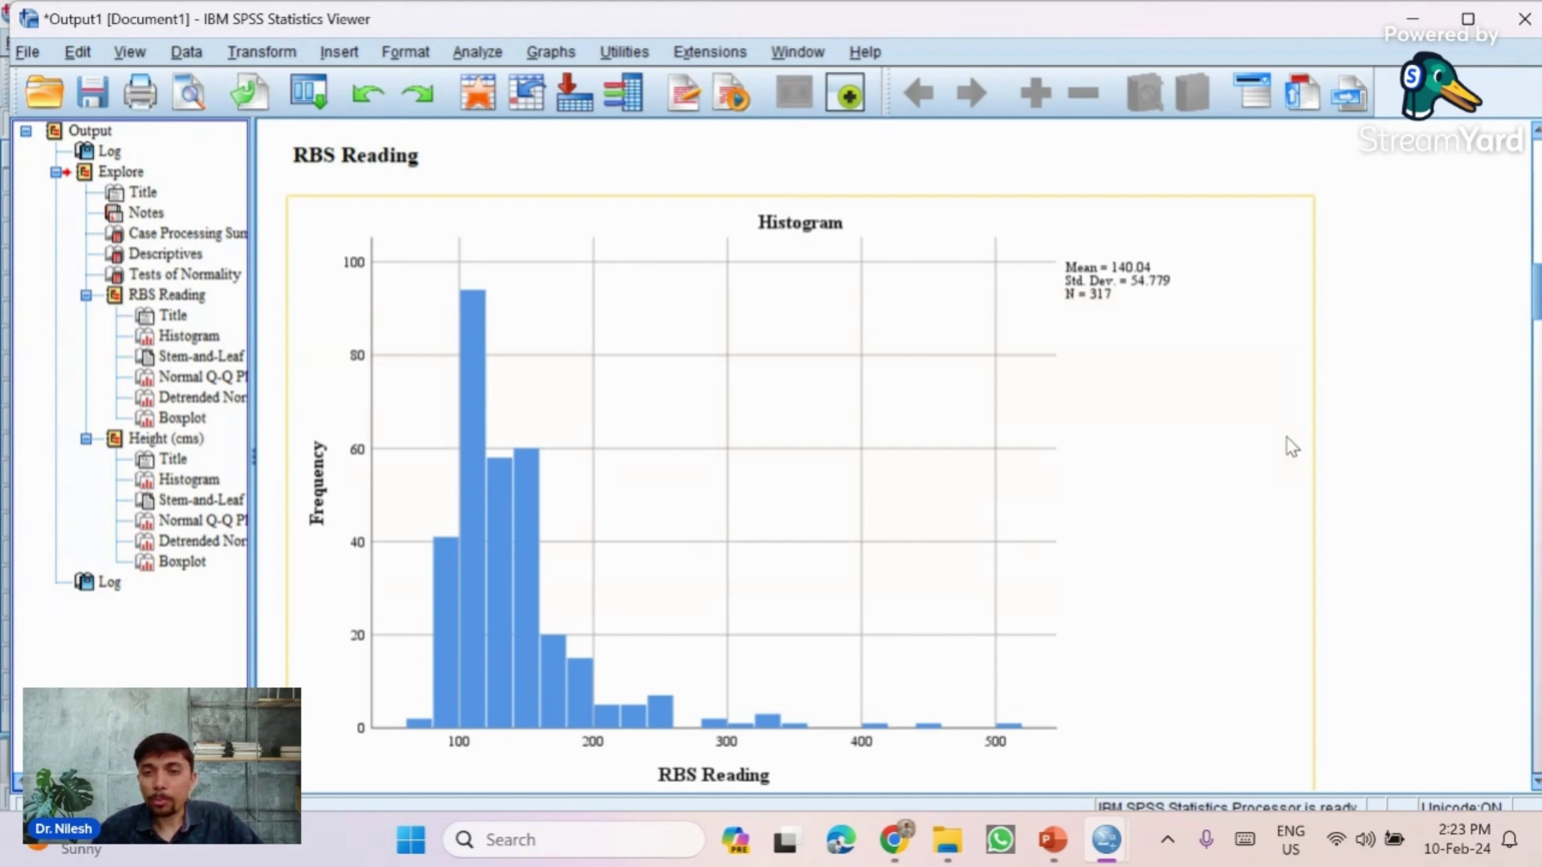
click(1362, 449)
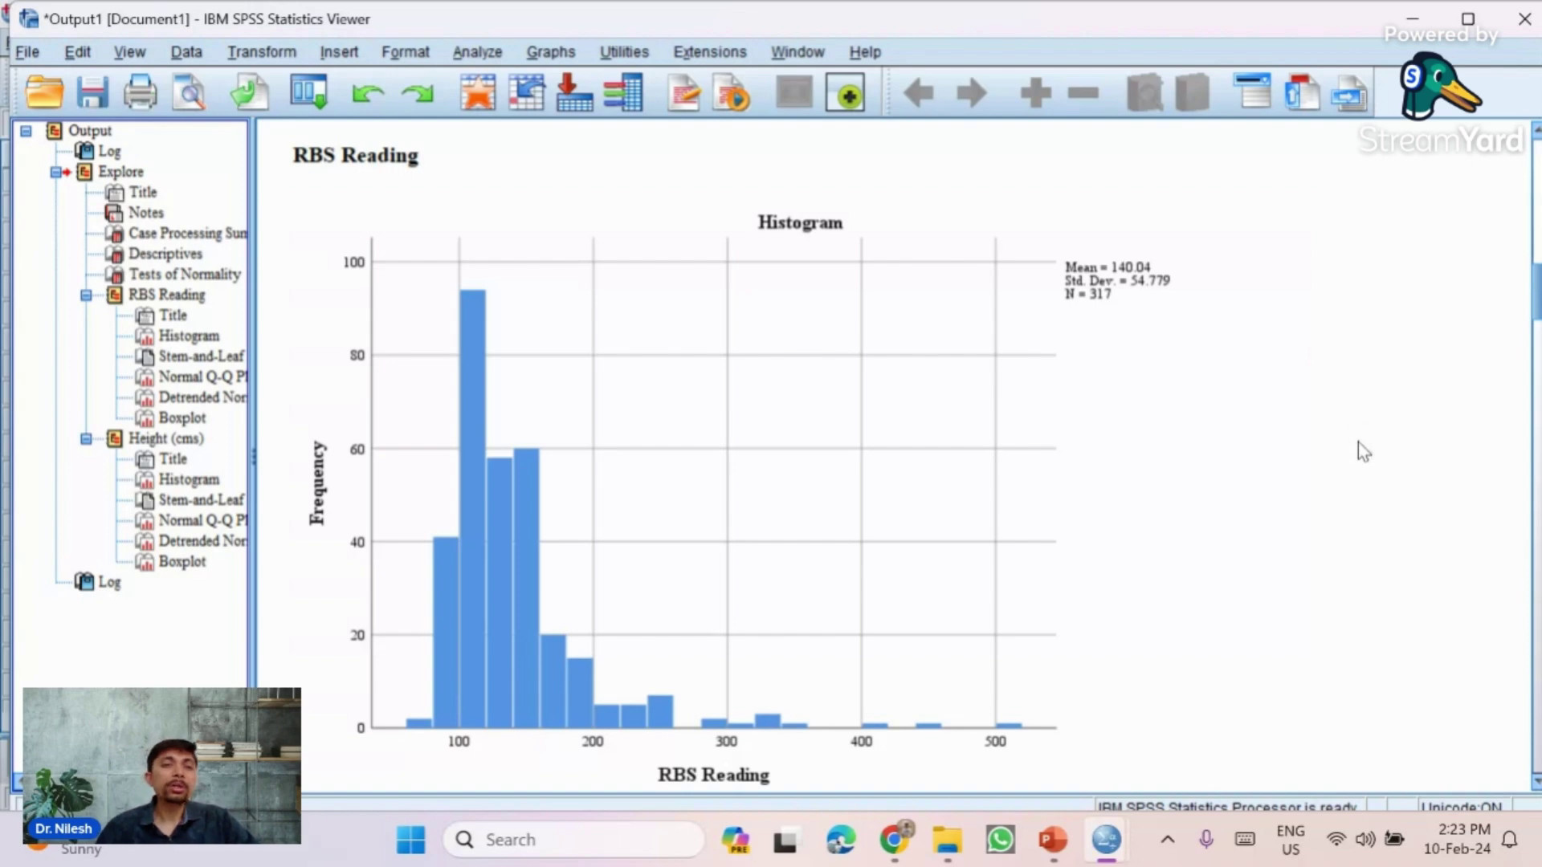
scroll(1358, 442, down, 1)
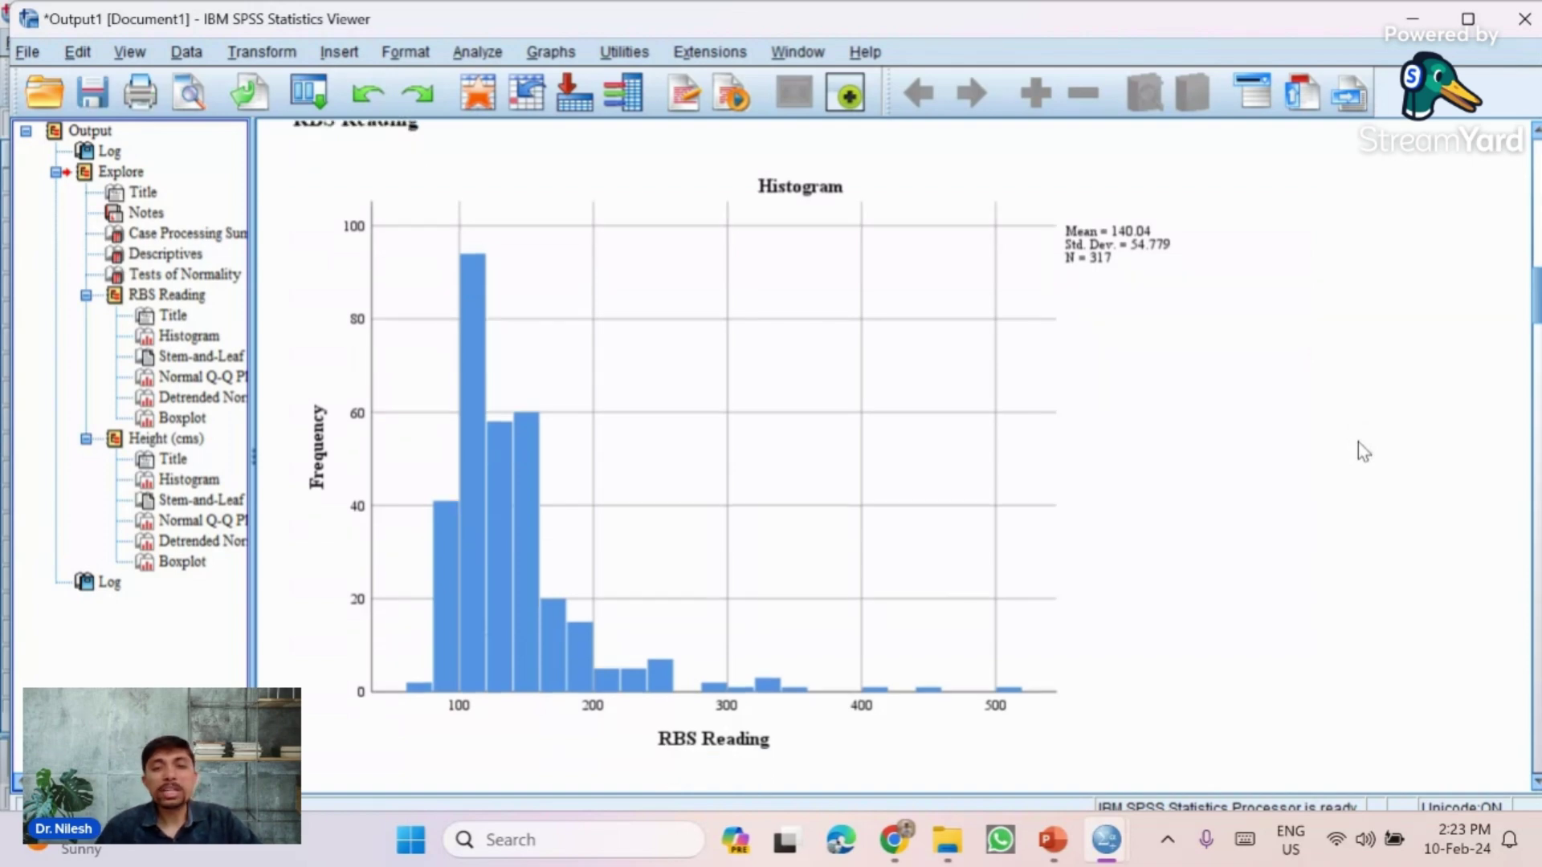
scroll(1363, 451, down, 1)
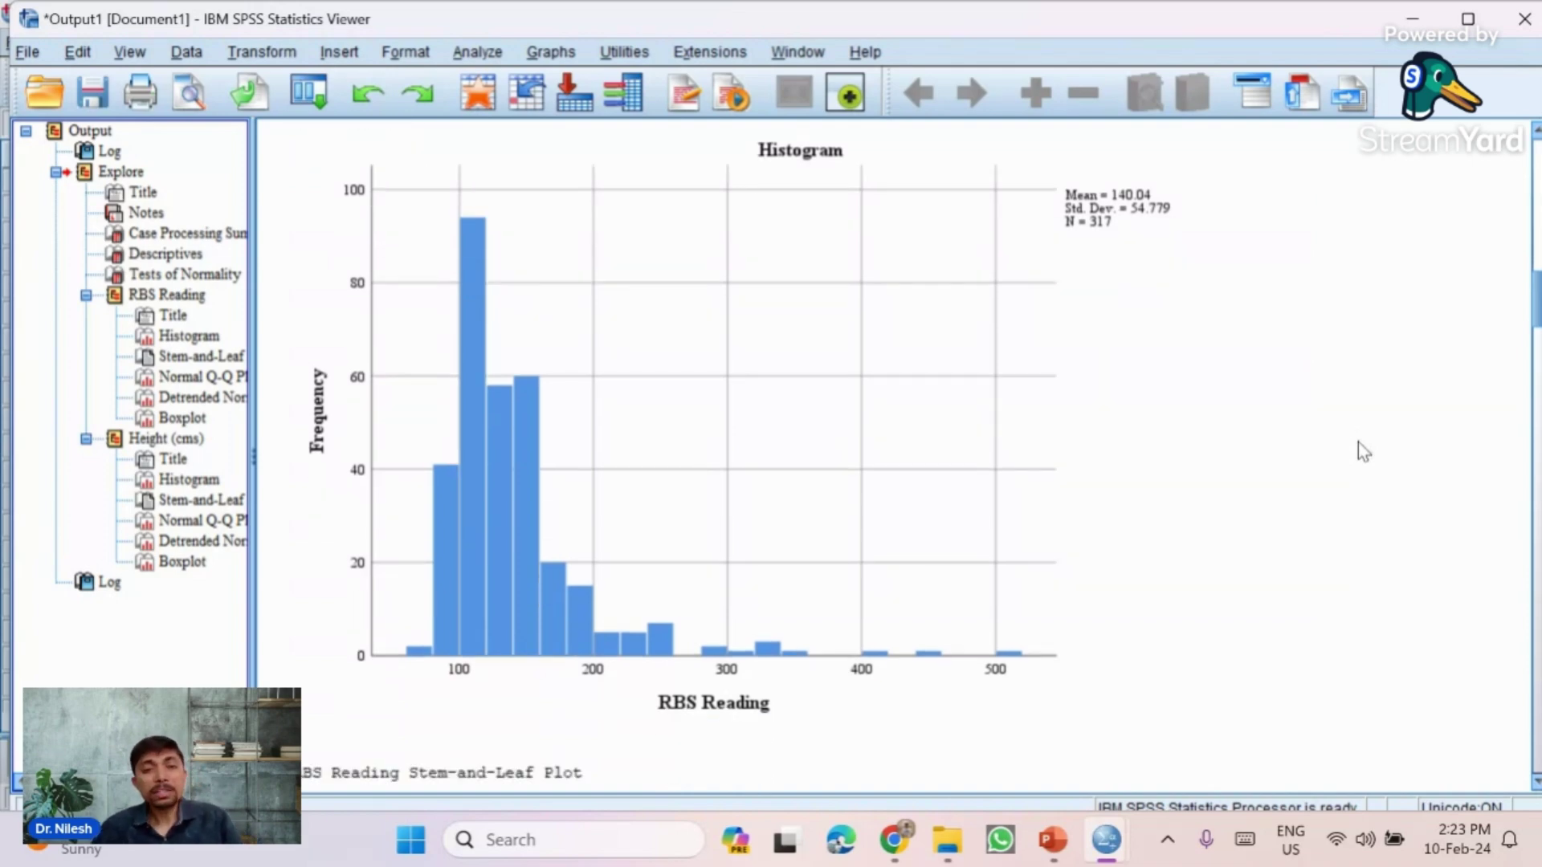
Step: Read the frequency, stem and leaf columns of the RBS Reading stem-and-leaf plot, including its extremes row
scroll(1363, 451, down, 8)
scroll(1362, 451, down, 6)
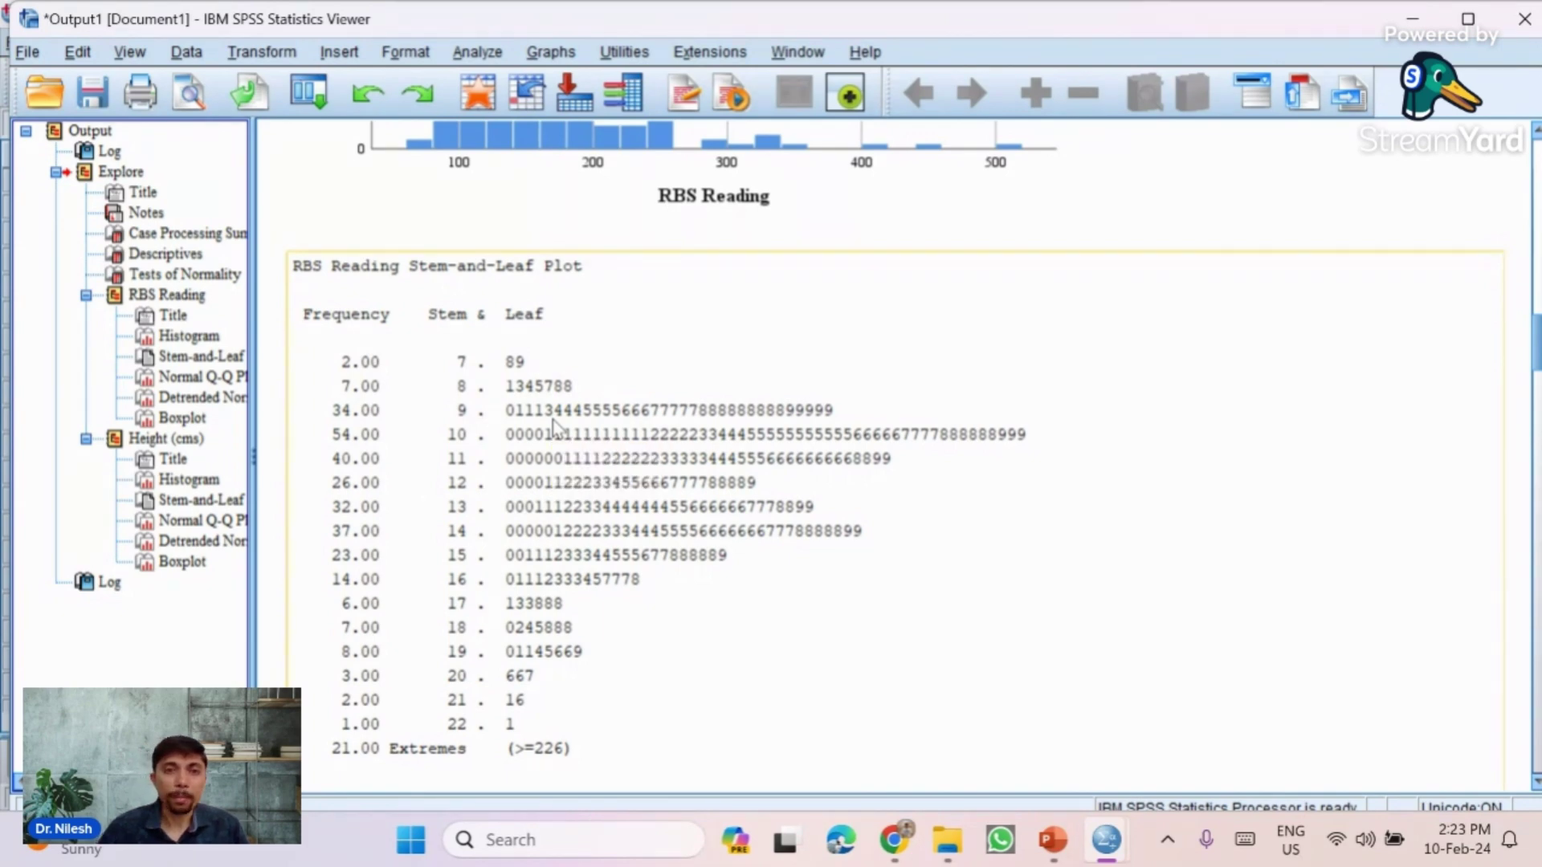
scroll(554, 425, down, 5)
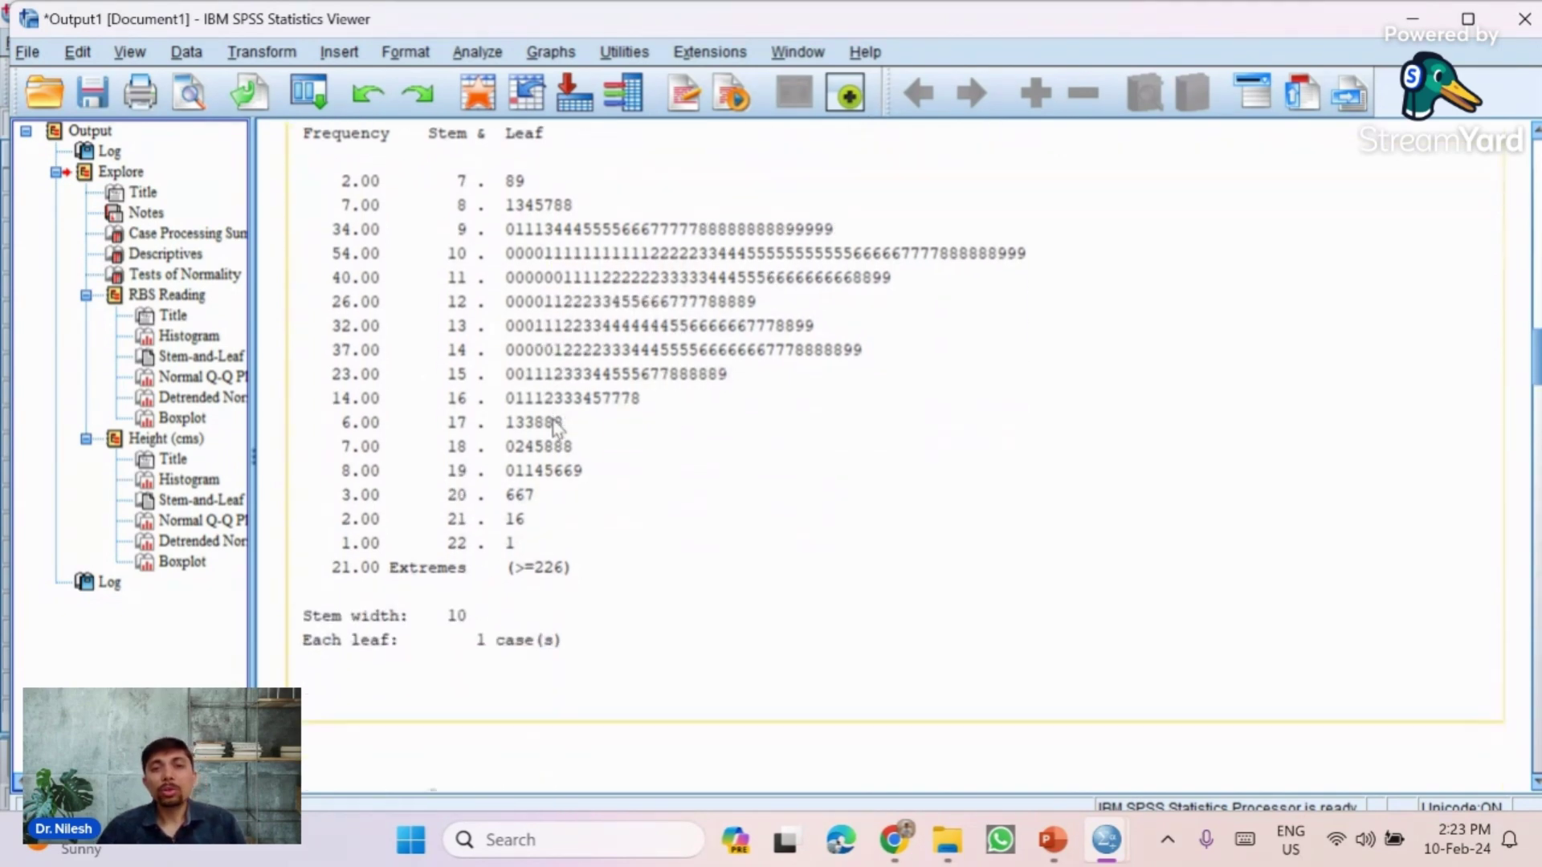
Step: Examine how closely the points follow the reference line in the Normal Q-Q Plot of RBS Reading
scroll(554, 426, down, 10)
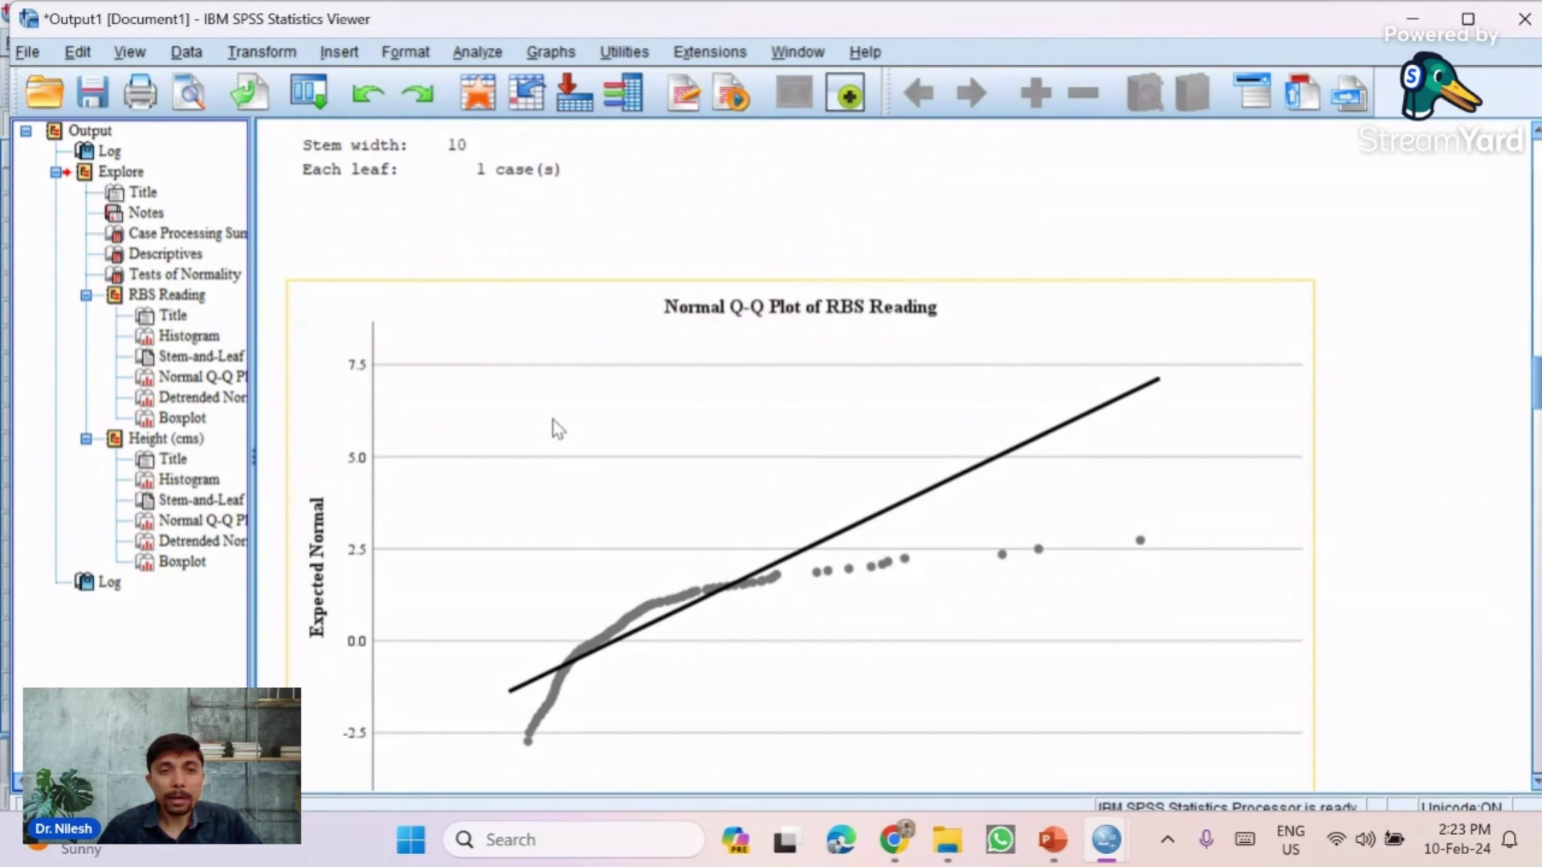
scroll(558, 429, down, 2)
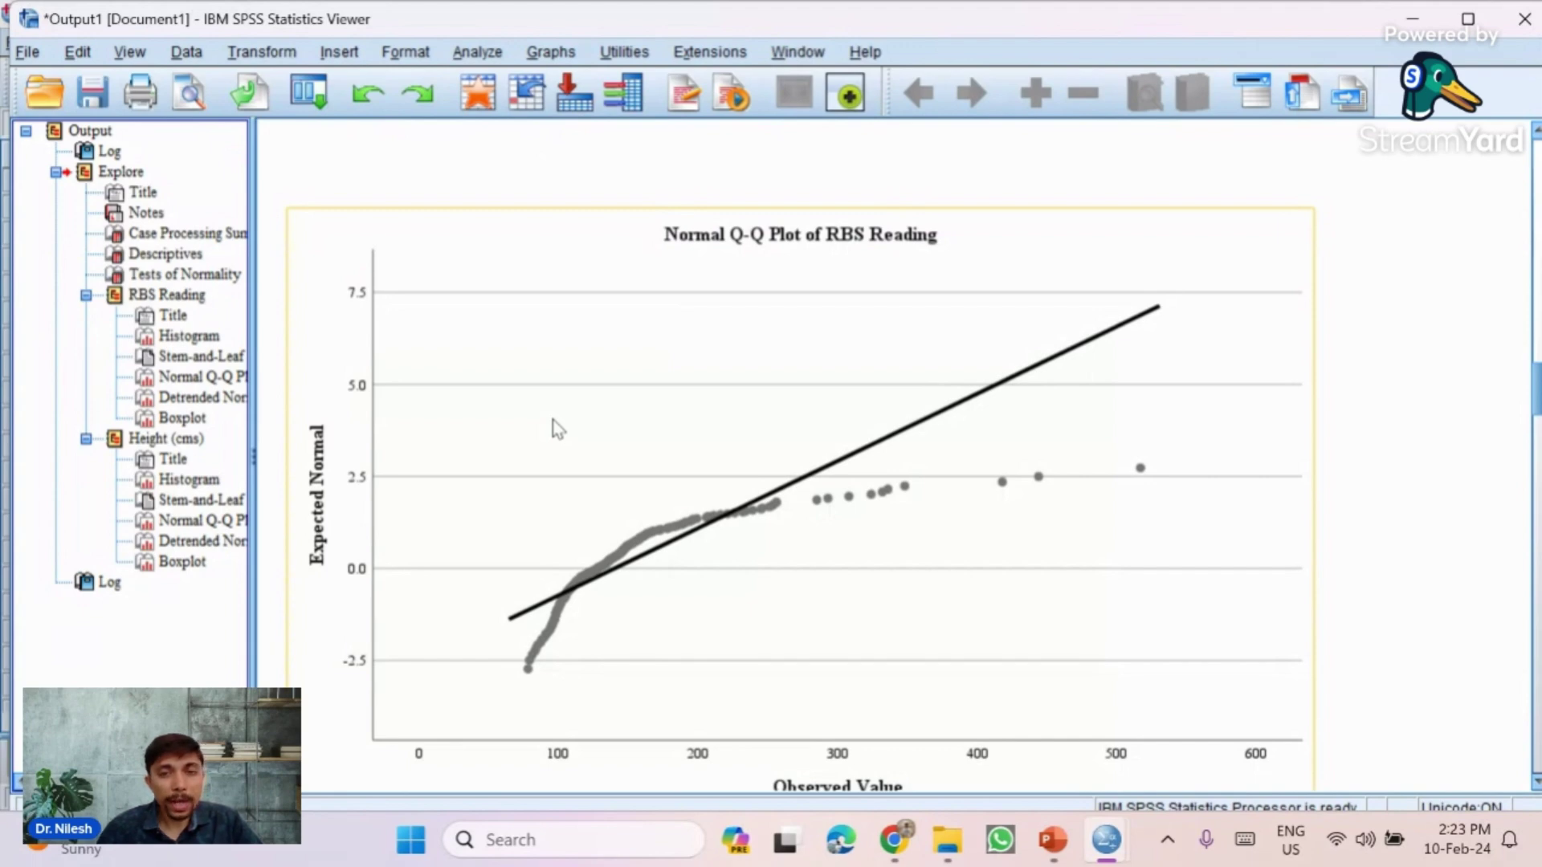
scroll(558, 429, down, 1)
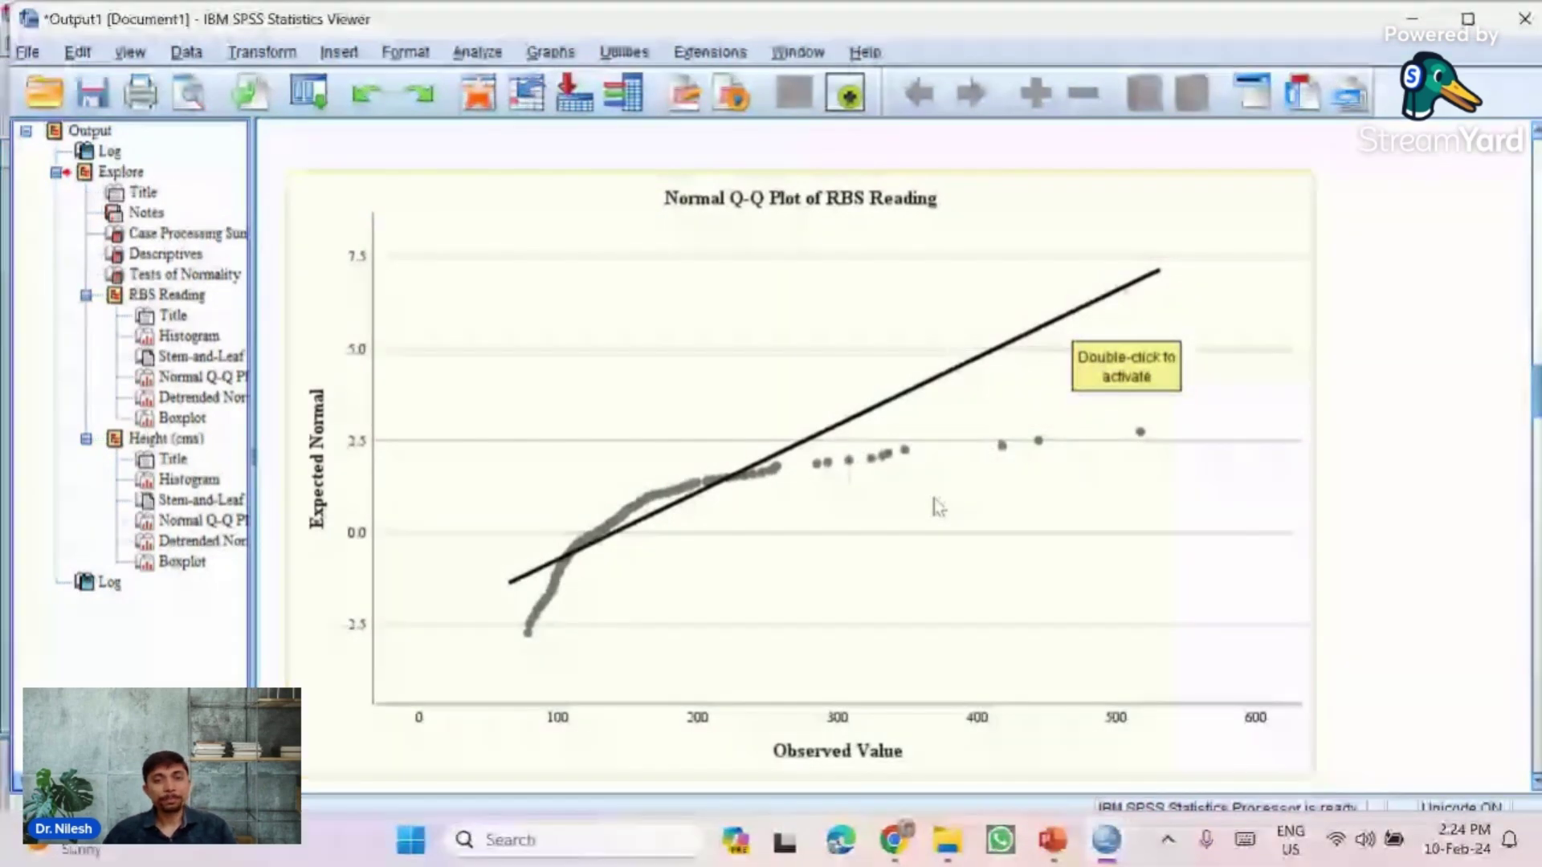
scroll(938, 506, down, 3)
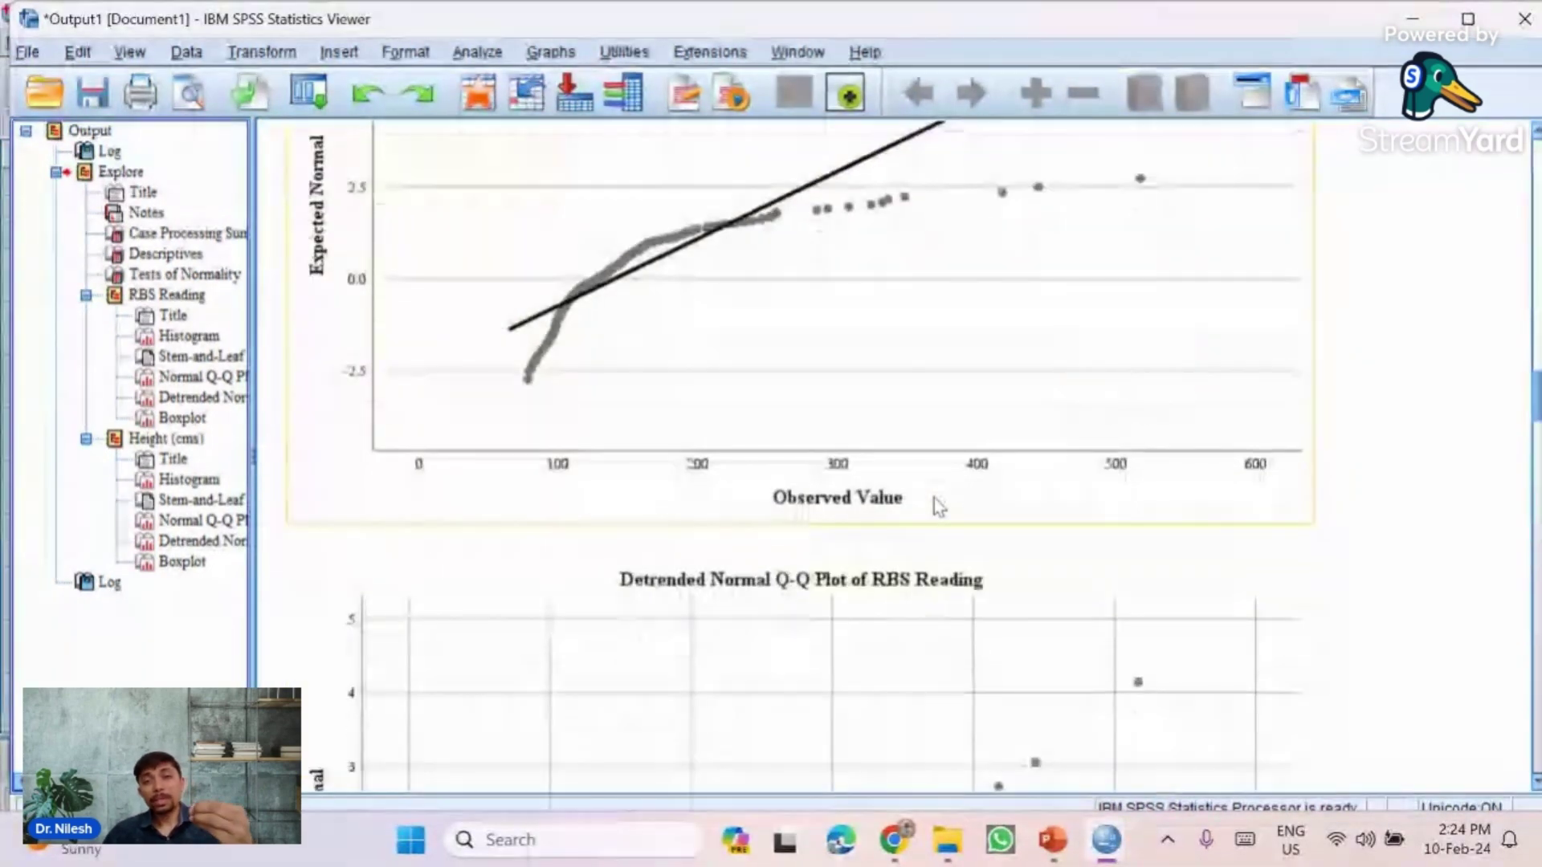
scroll(938, 506, up, 3)
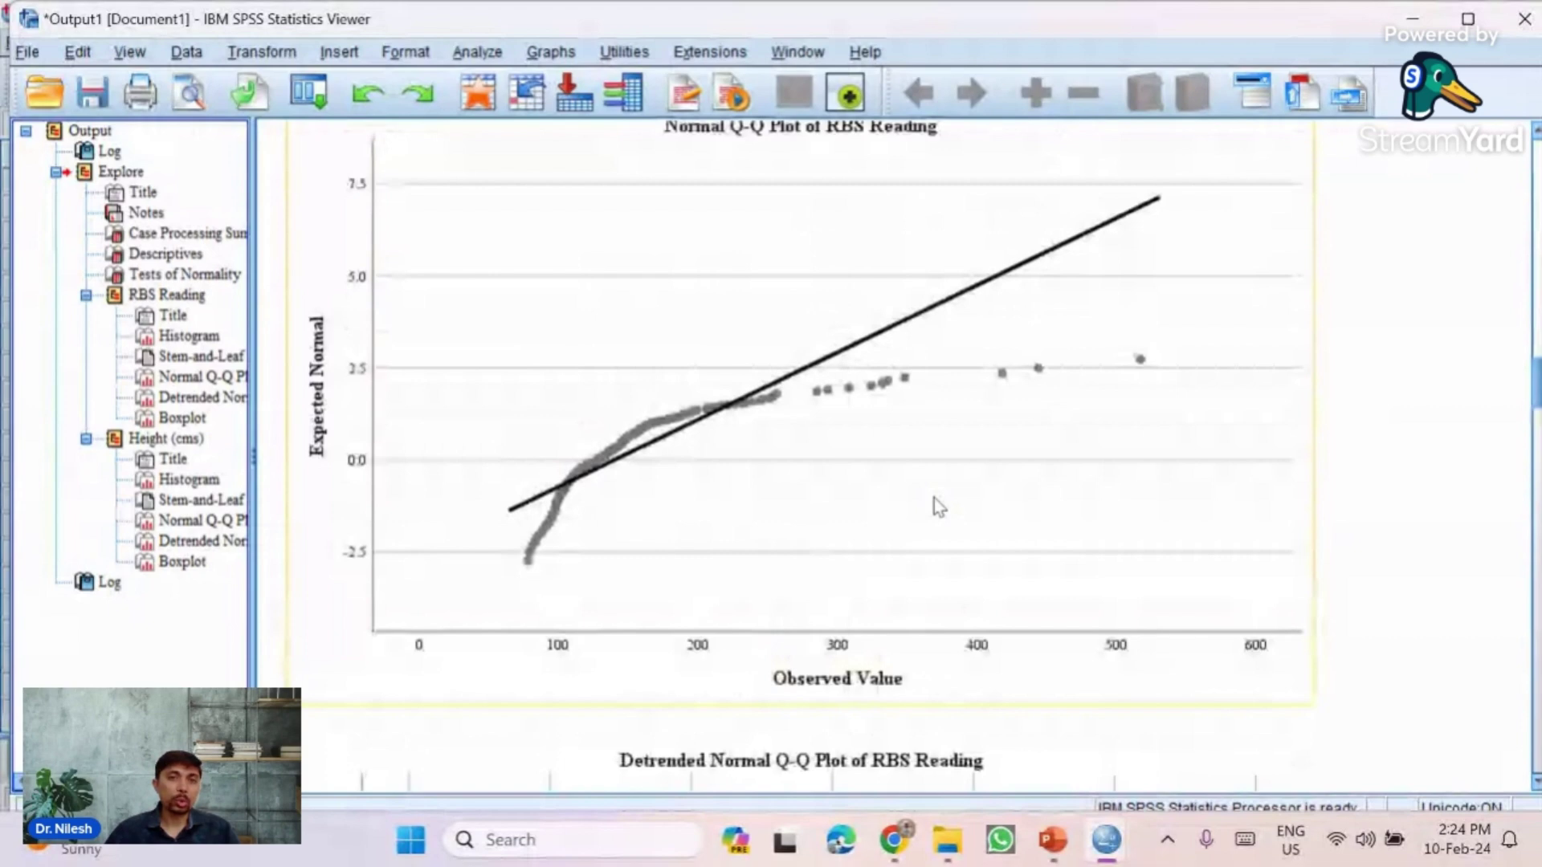
scroll(935, 505, down, 1)
scroll(933, 498, down, 2)
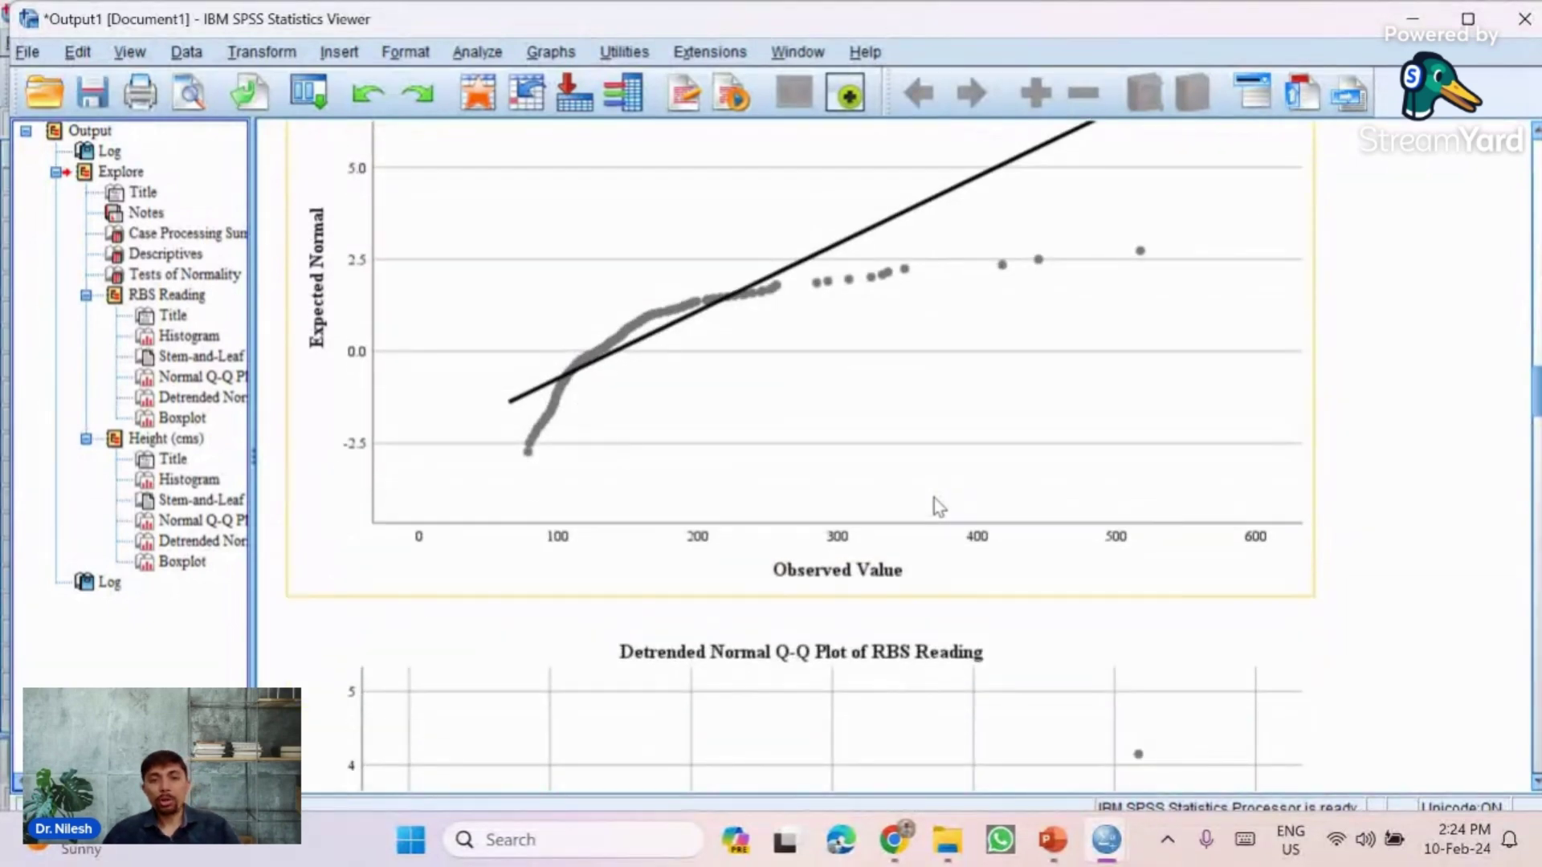
Step: Examine how the points deviate from the zero line in the Detrended Normal Q-Q Plot of RBS Reading
scroll(933, 498, down, 3)
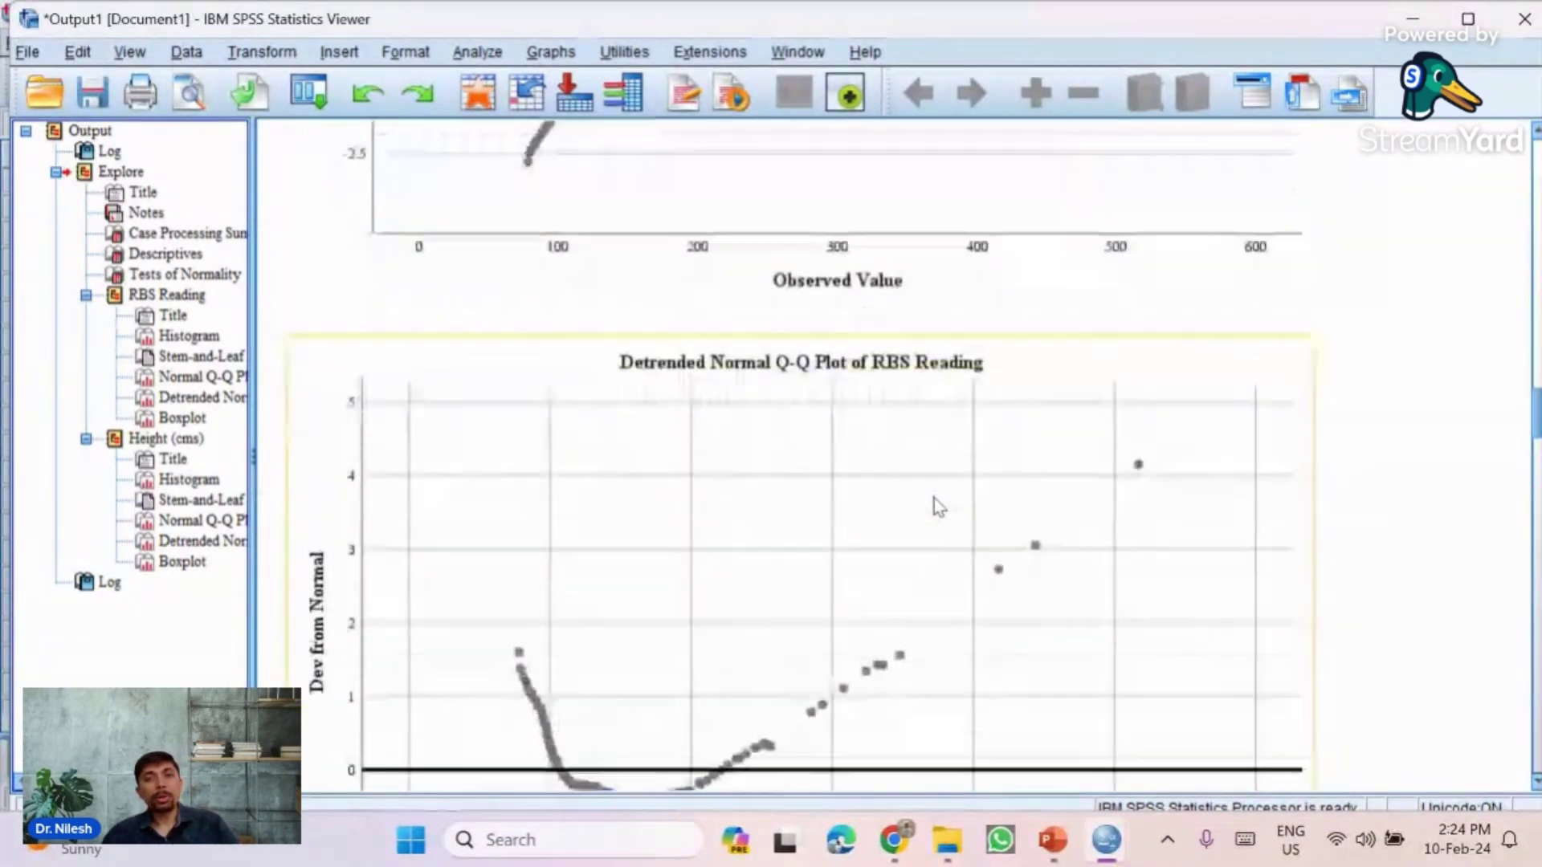
scroll(936, 506, down, 2)
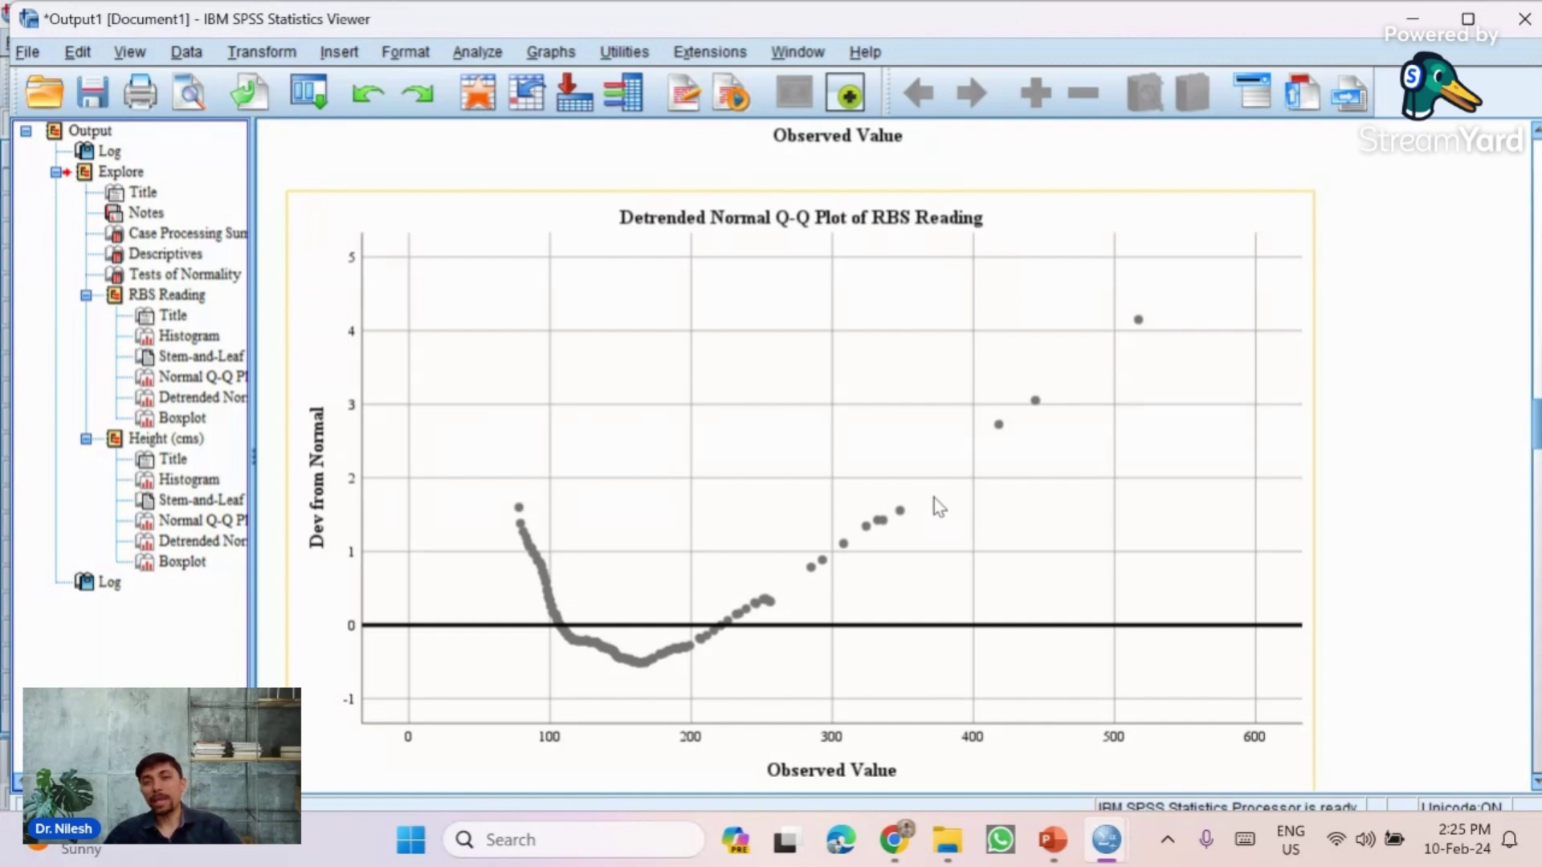
scroll(934, 498, down, 2)
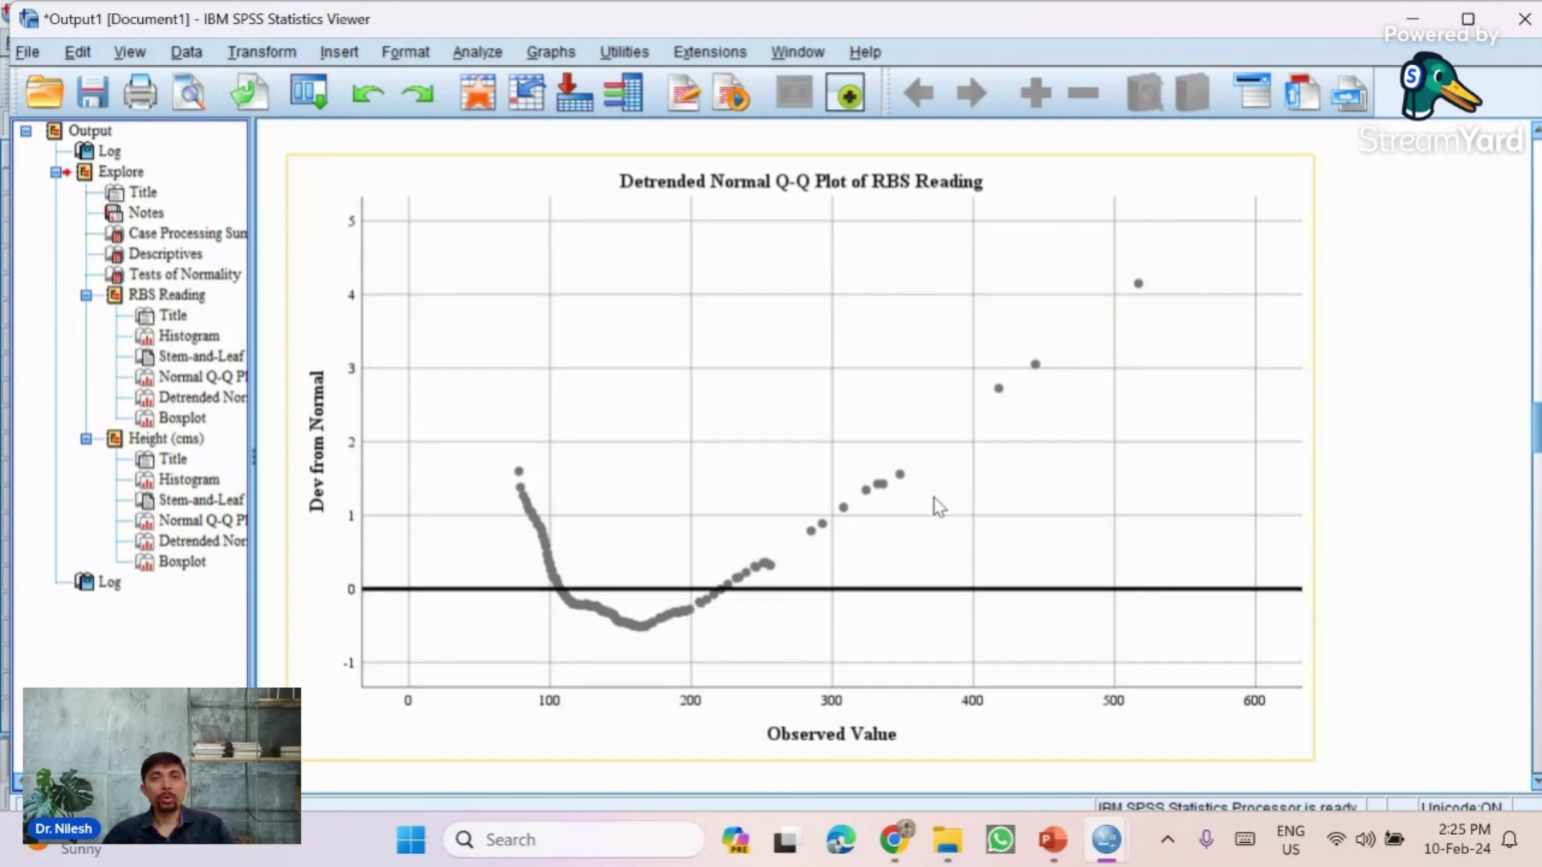
Step: Examine the RBS Reading boxplot for its median position, whisker lengths and outlying cases
scroll(933, 498, down, 6)
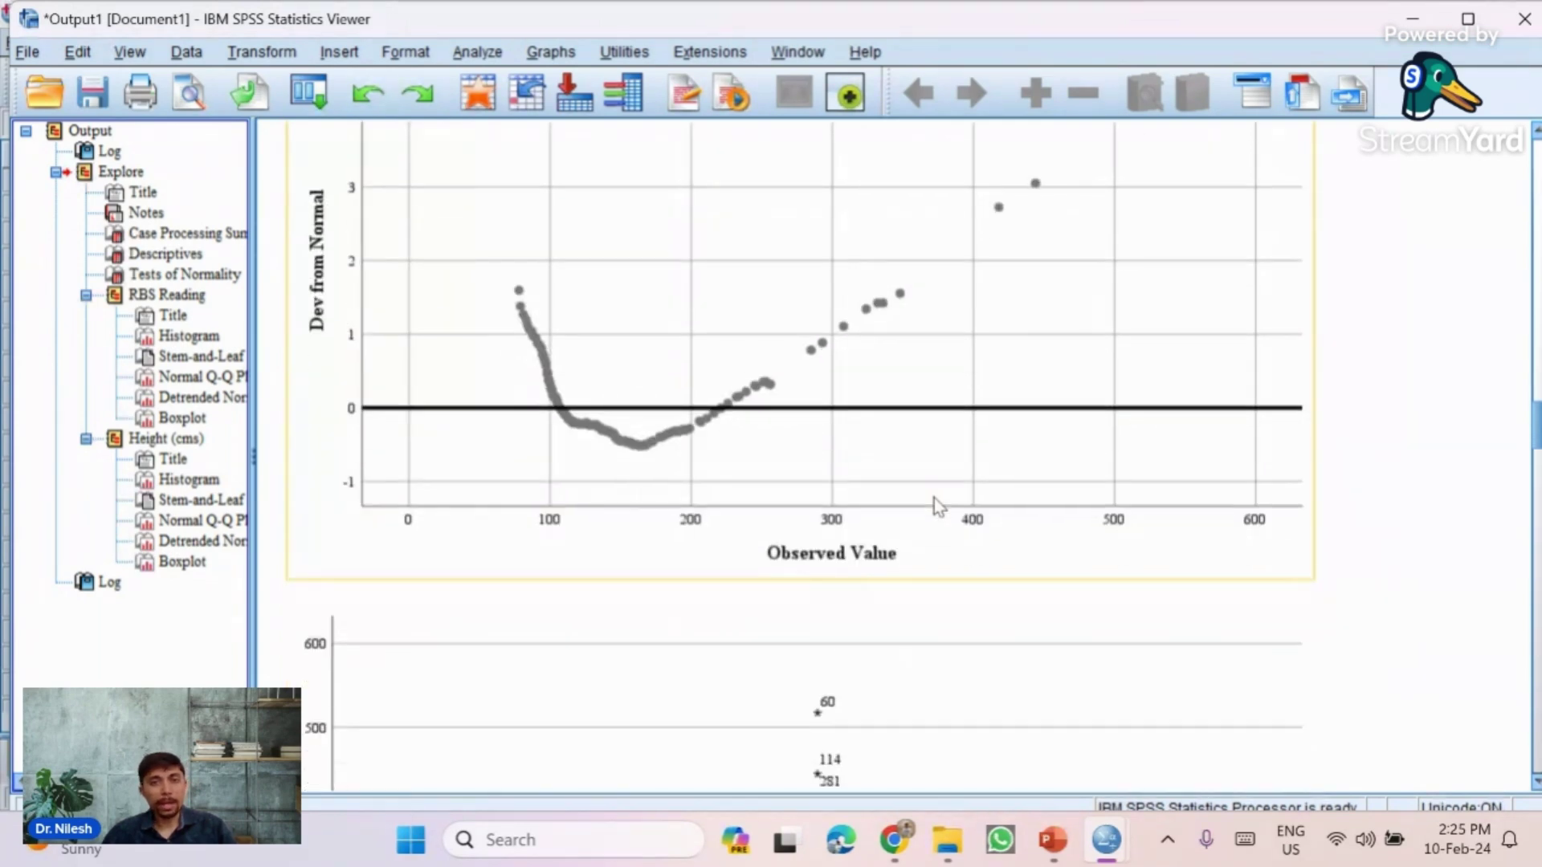
scroll(933, 498, down, 8)
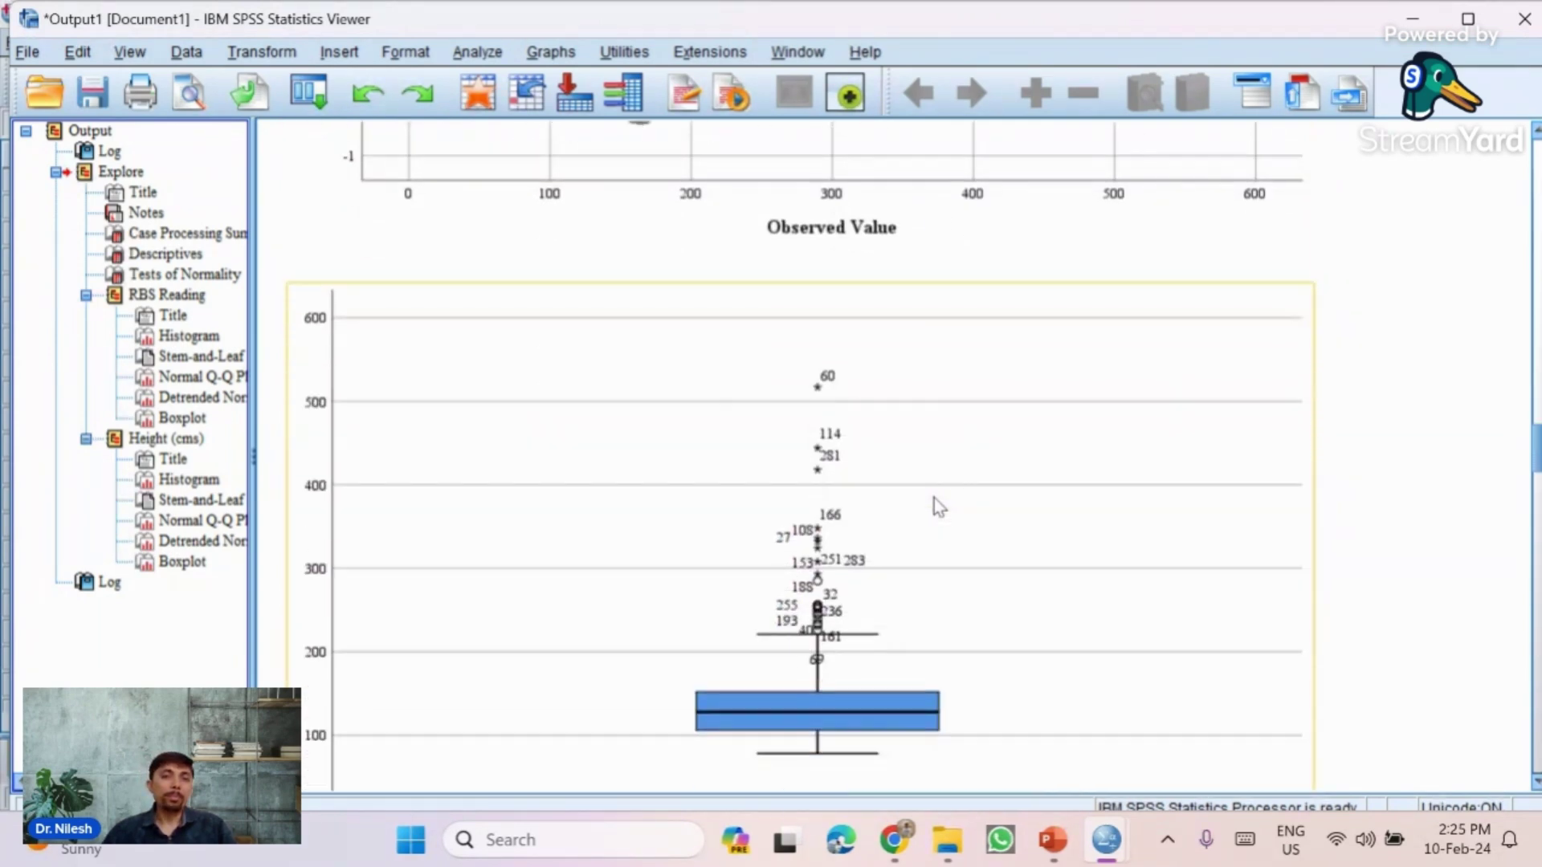
scroll(933, 507, down, 1)
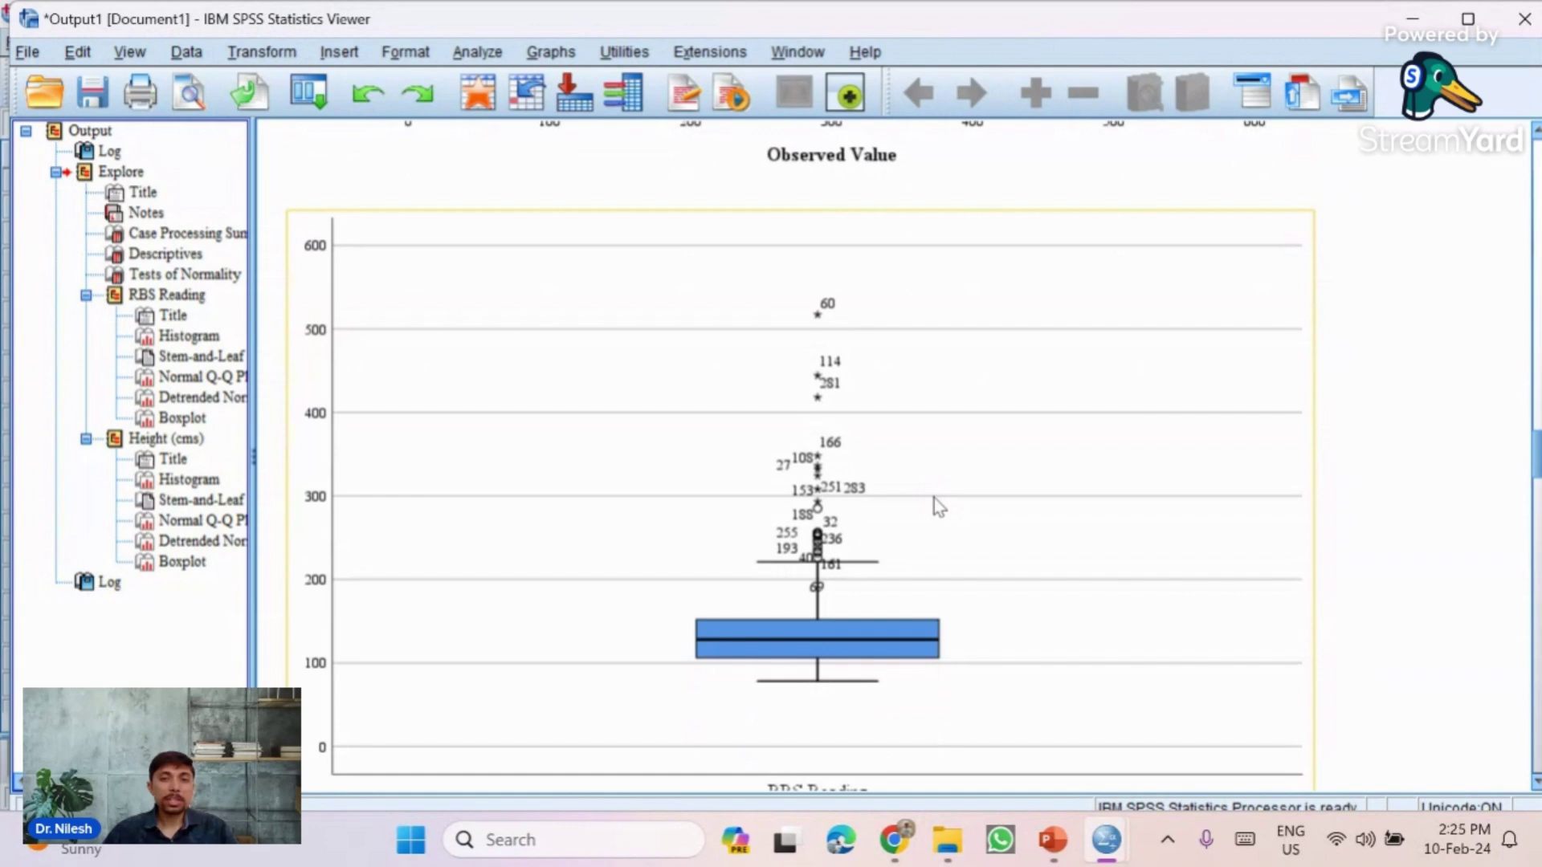
scroll(933, 506, down, 1)
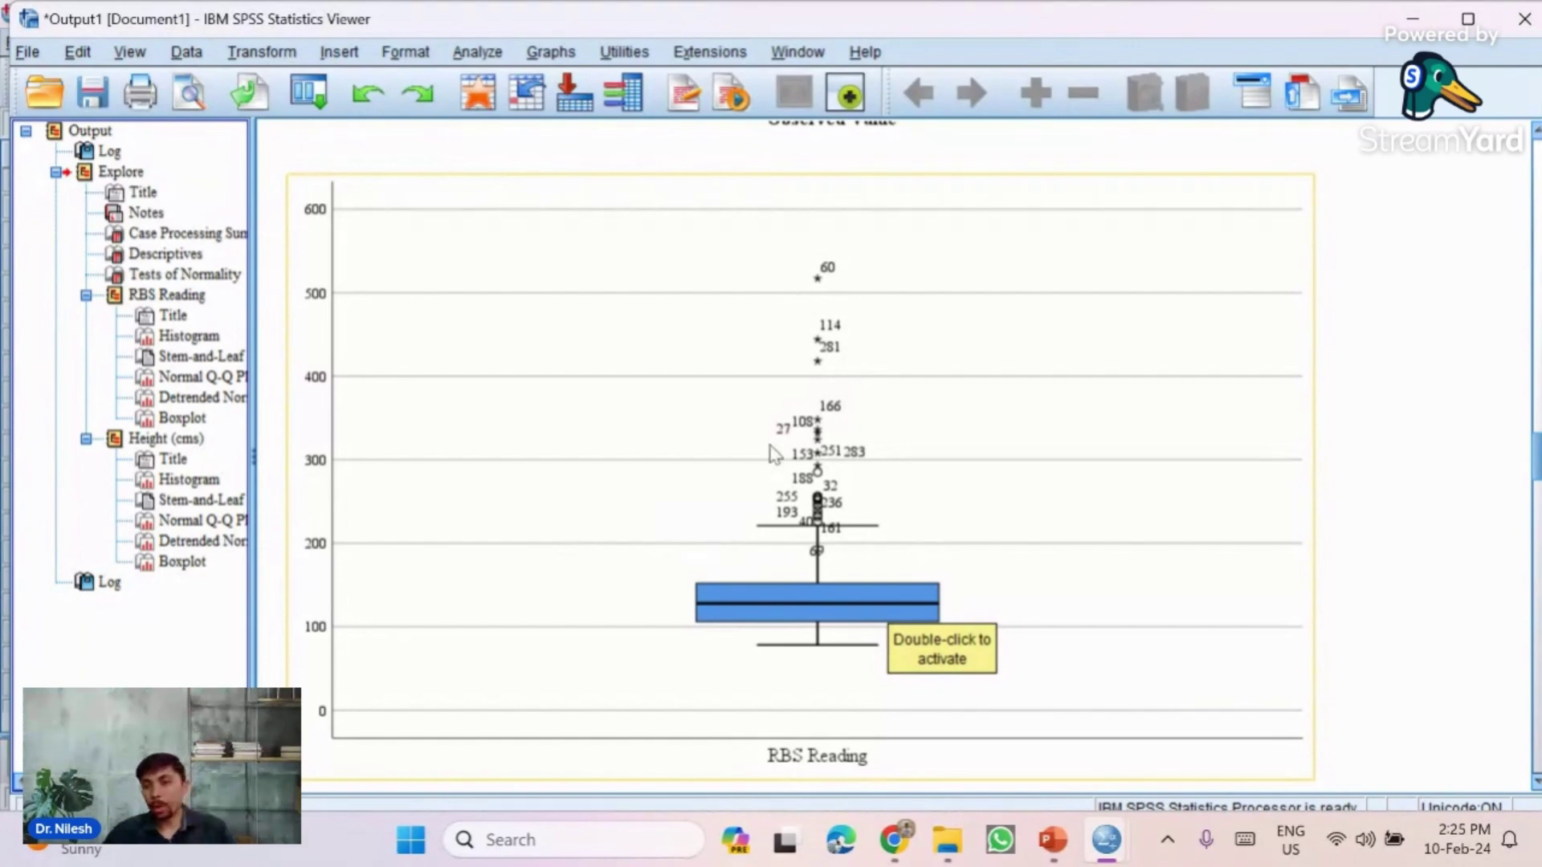
scroll(773, 454, down, 3)
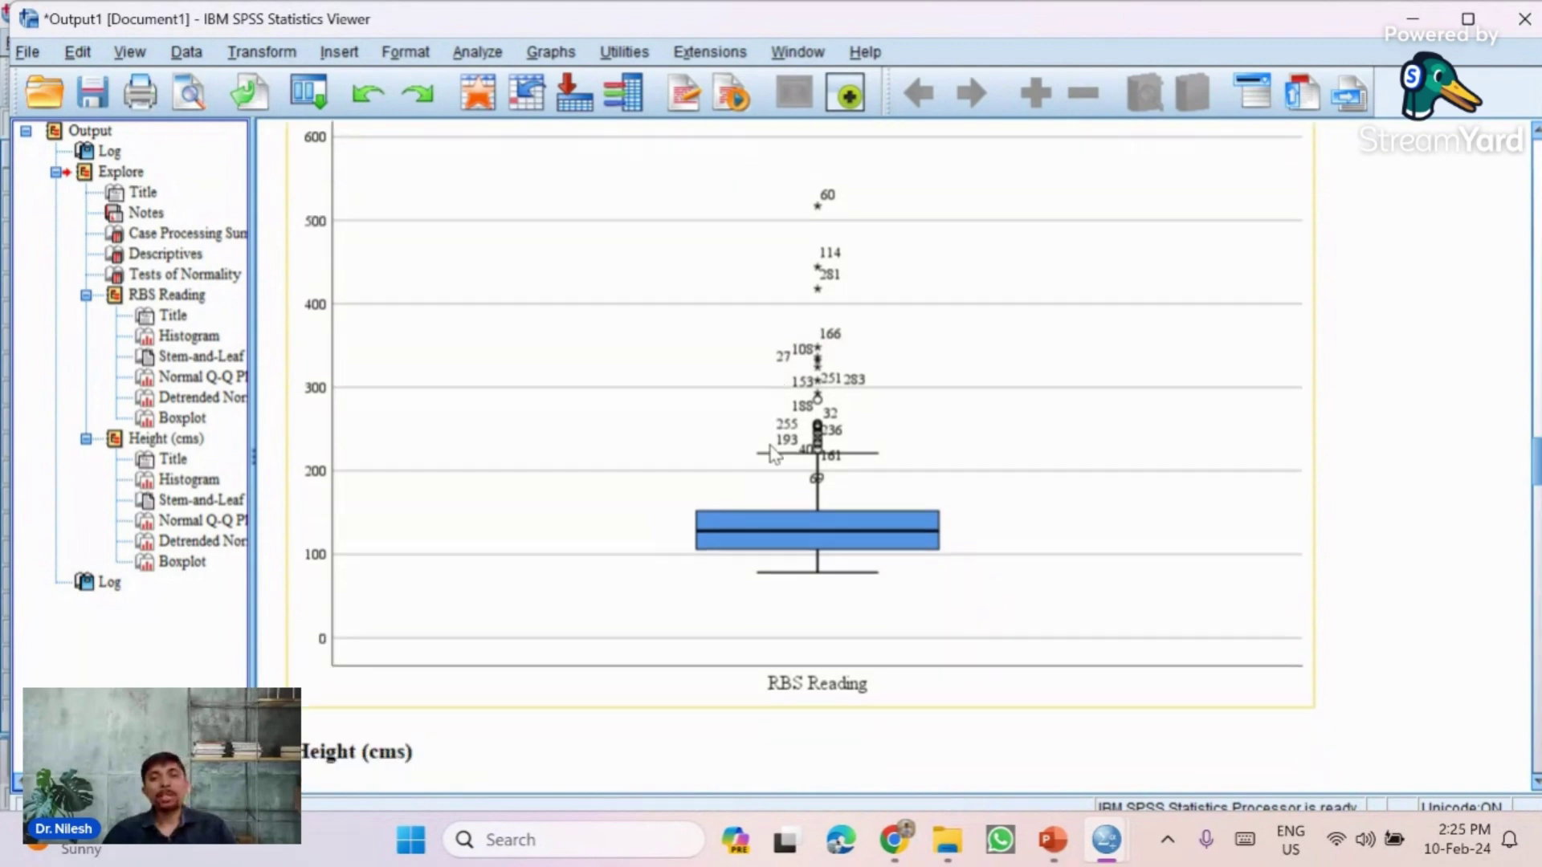
scroll(770, 445, down, 1)
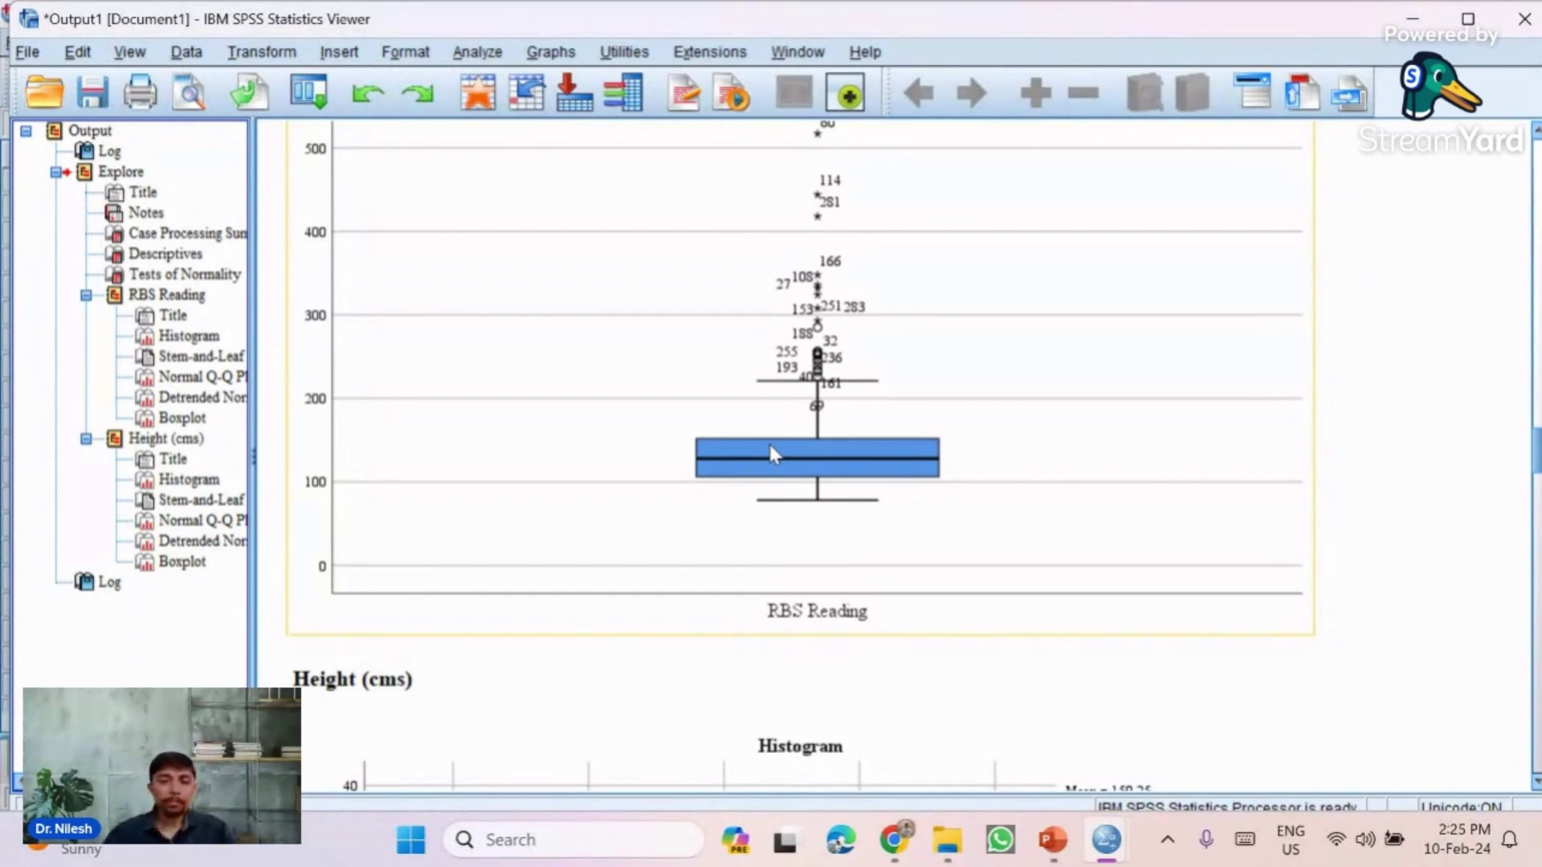
Step: Examine the shape and symmetry of the Height (cms) distribution in its histogram
scroll(771, 454, down, 1)
scroll(770, 454, down, 10)
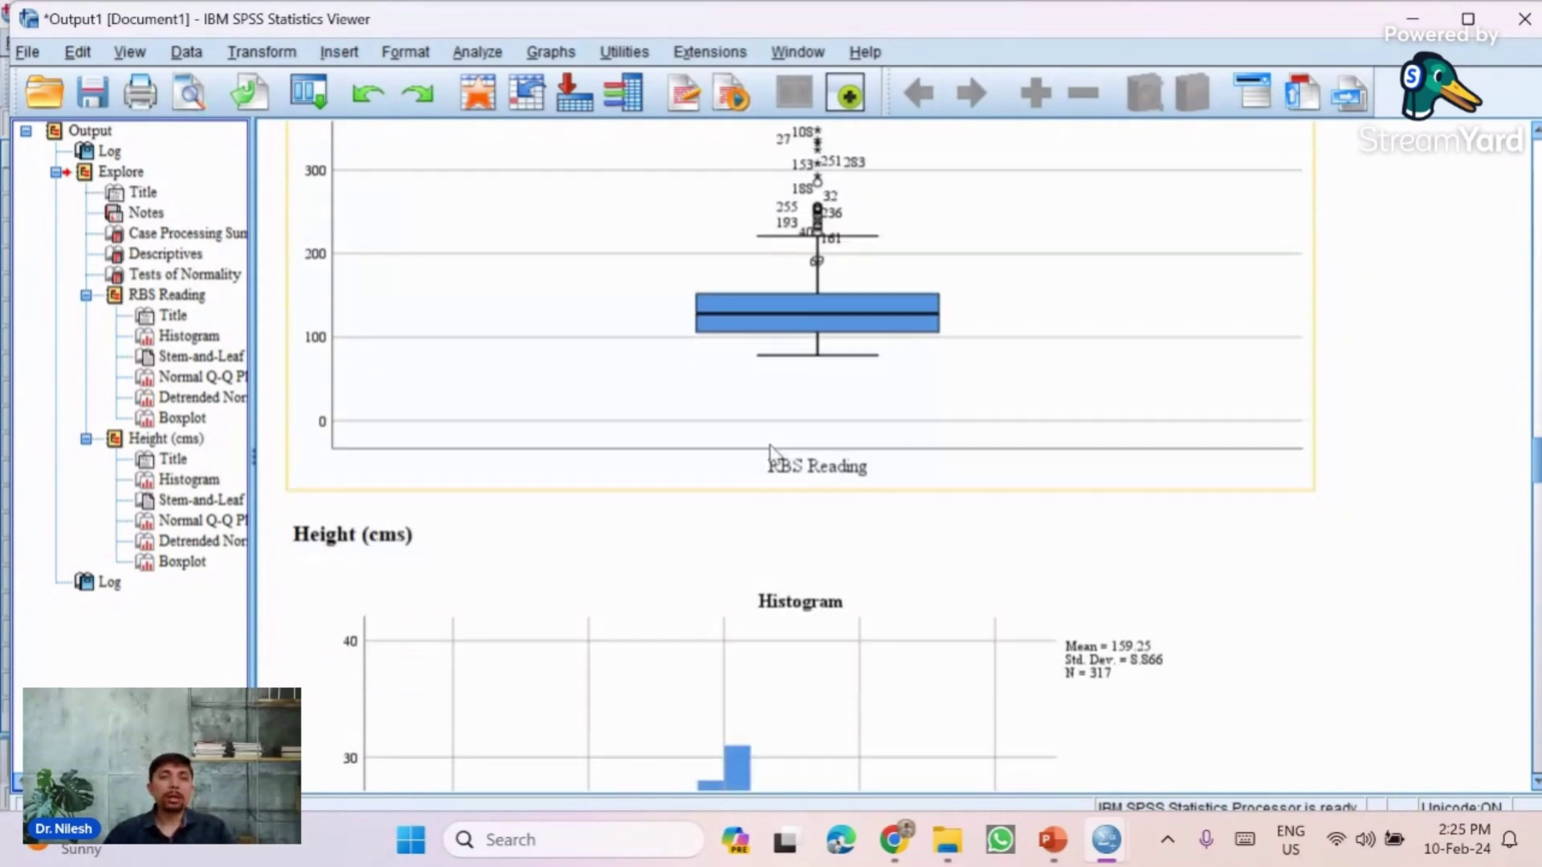
scroll(773, 455, down, 2)
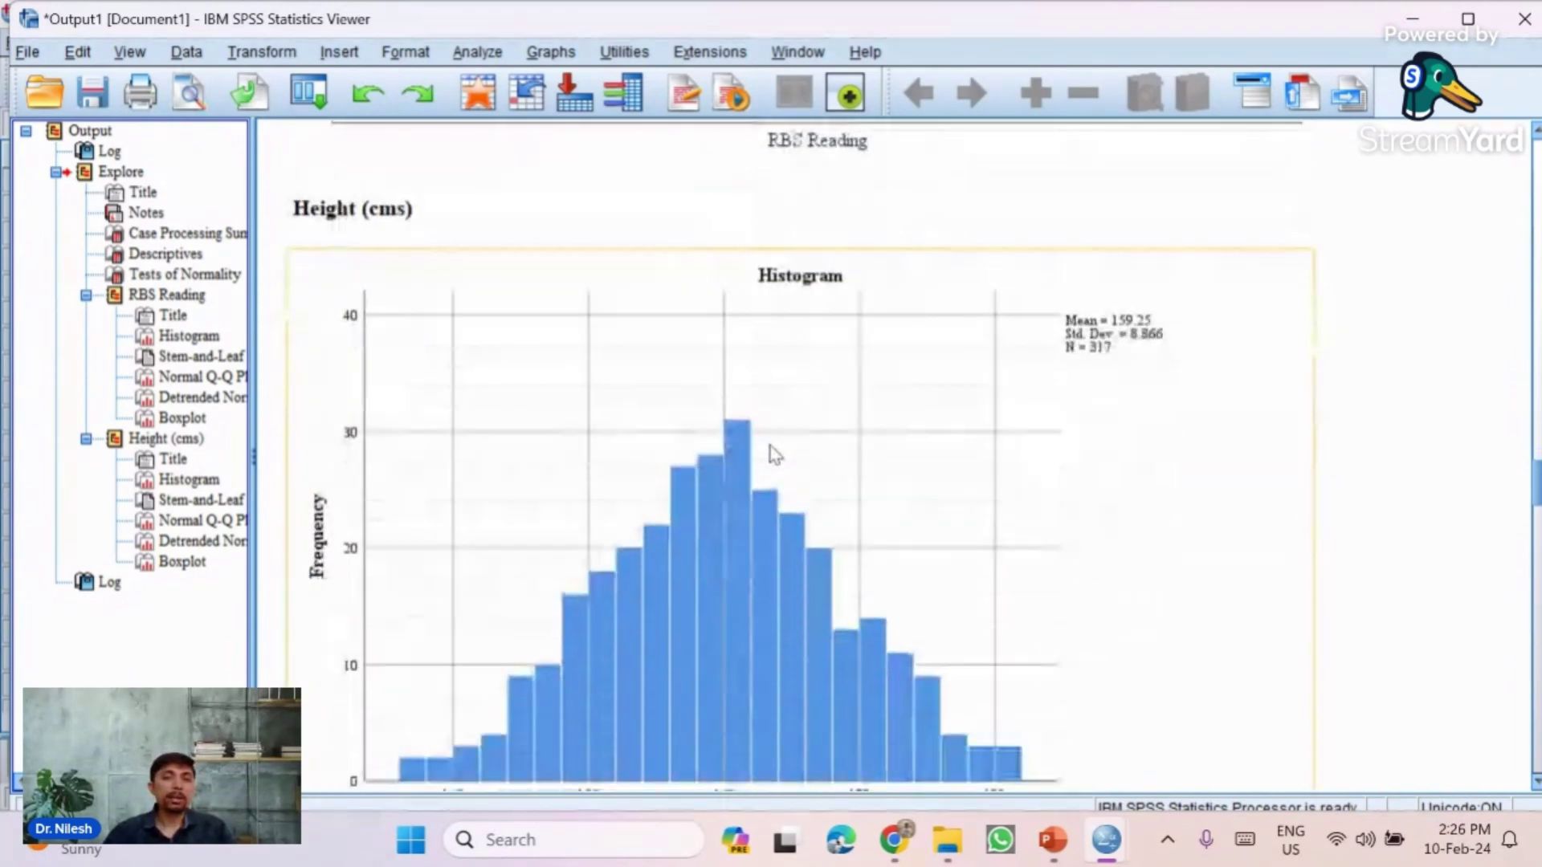
scroll(773, 455, down, 1)
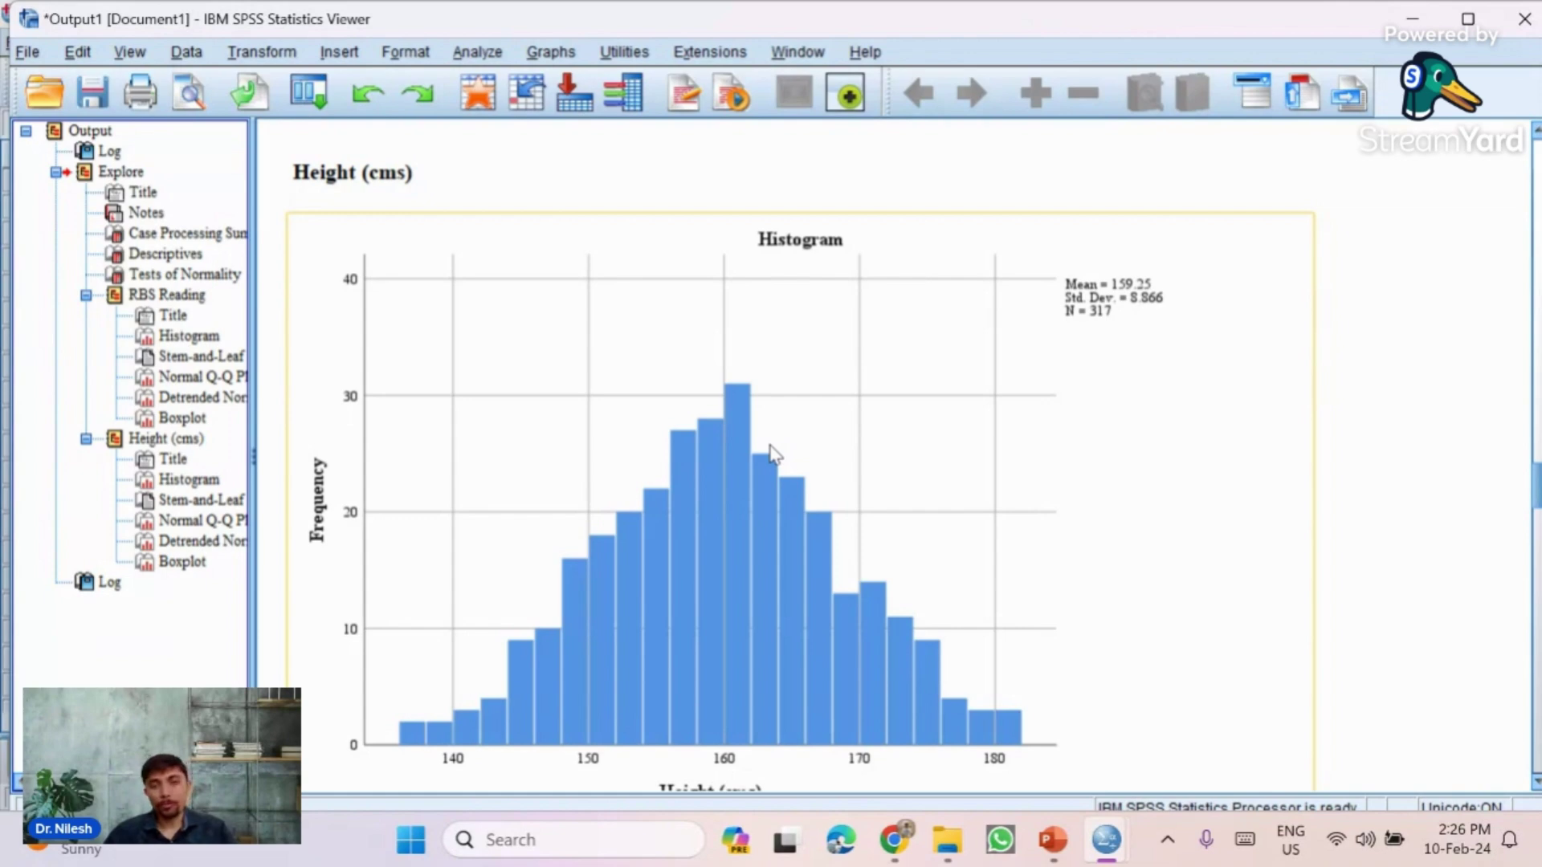
scroll(769, 445, down, 3)
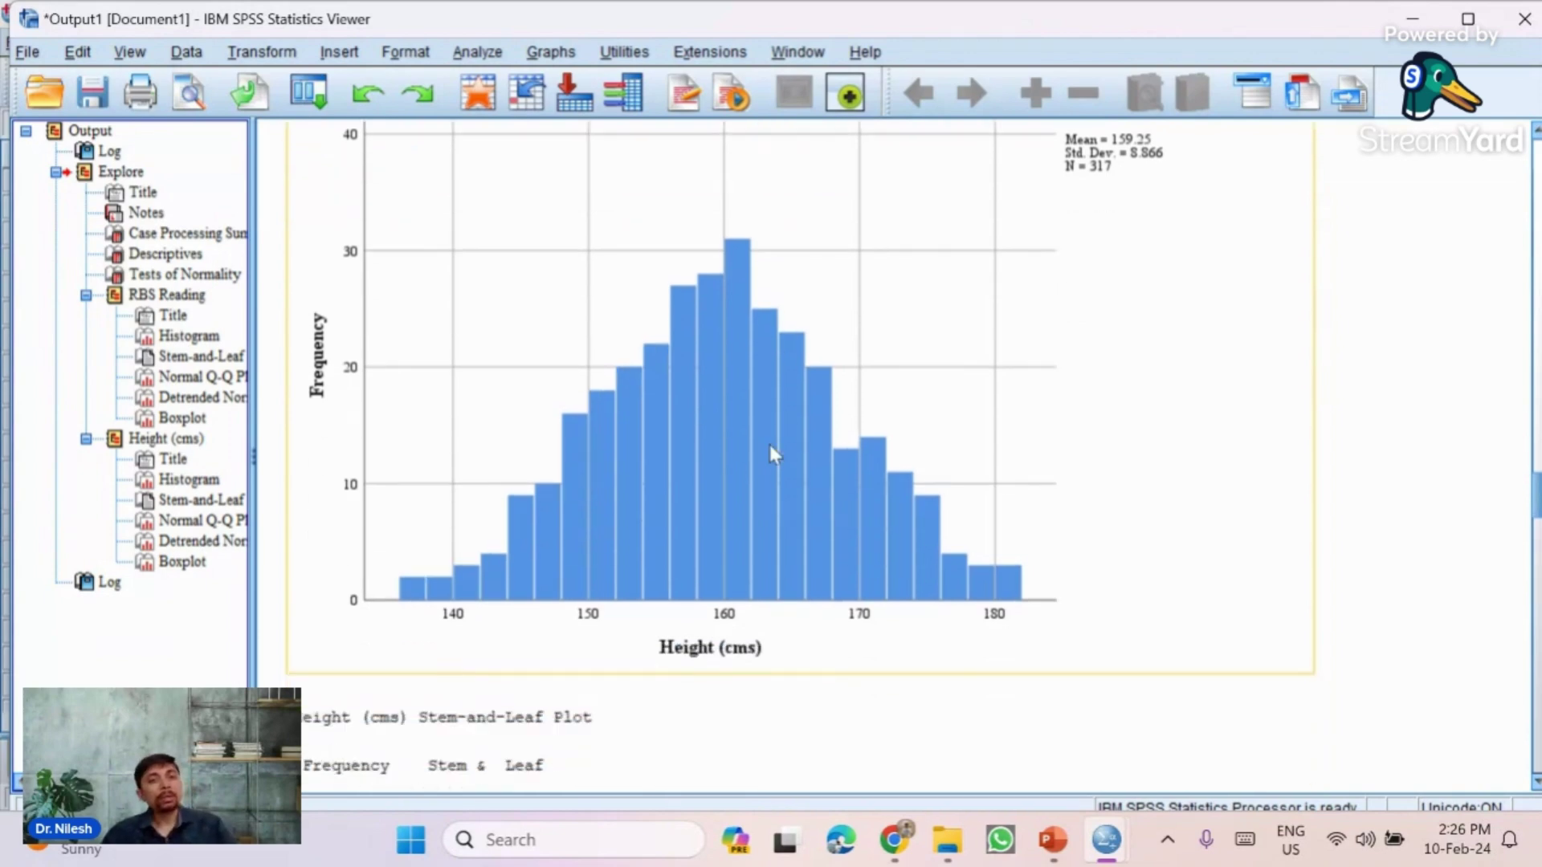
Step: Read the frequencies and leaves in the Height (cms) stem-and-leaf plot
scroll(770, 454, down, 3)
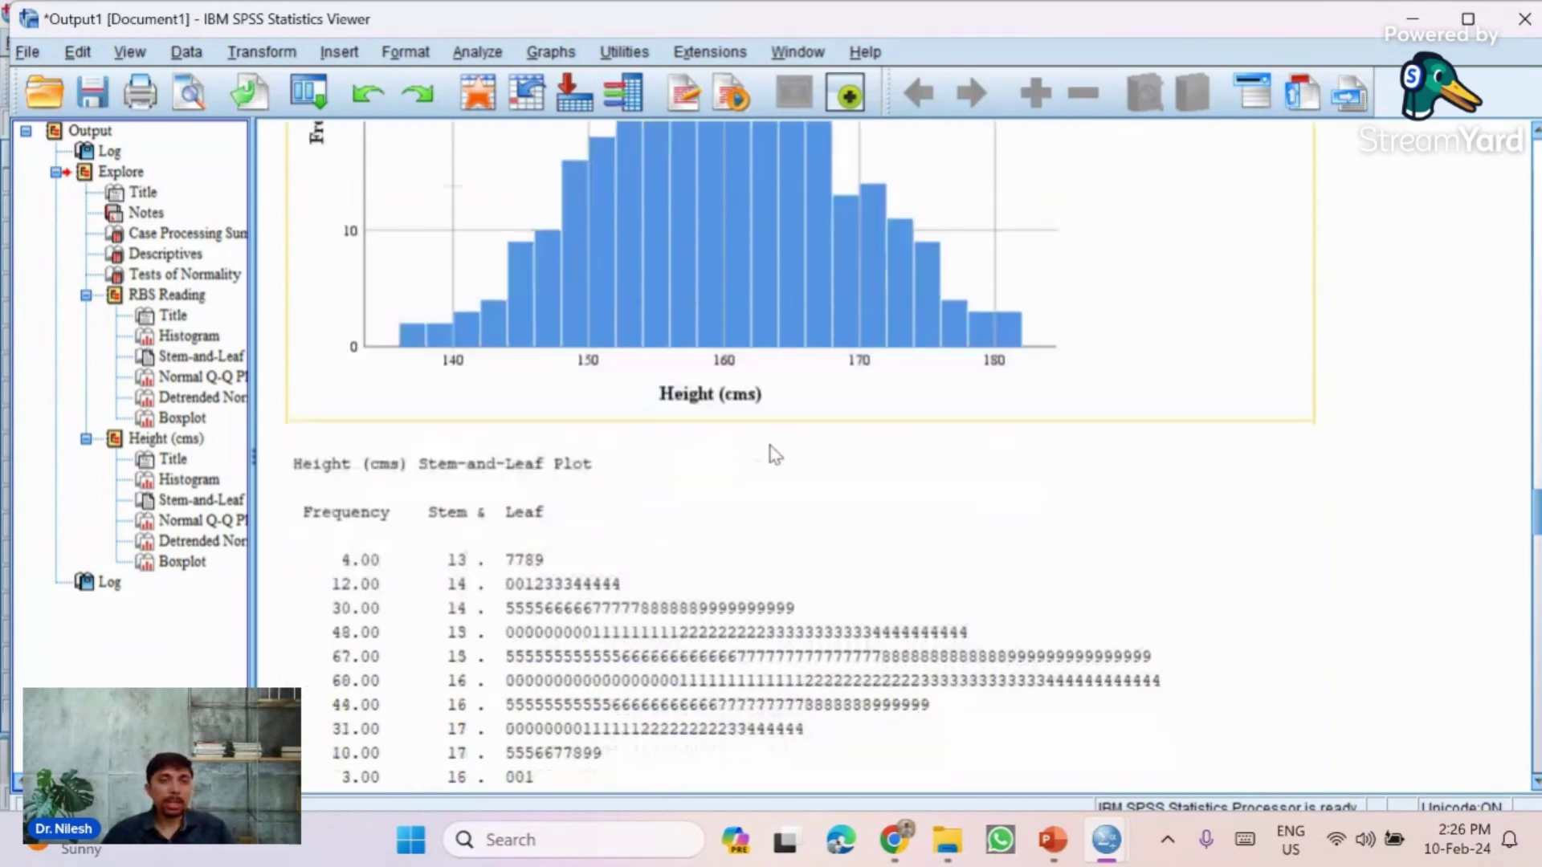
click(769, 453)
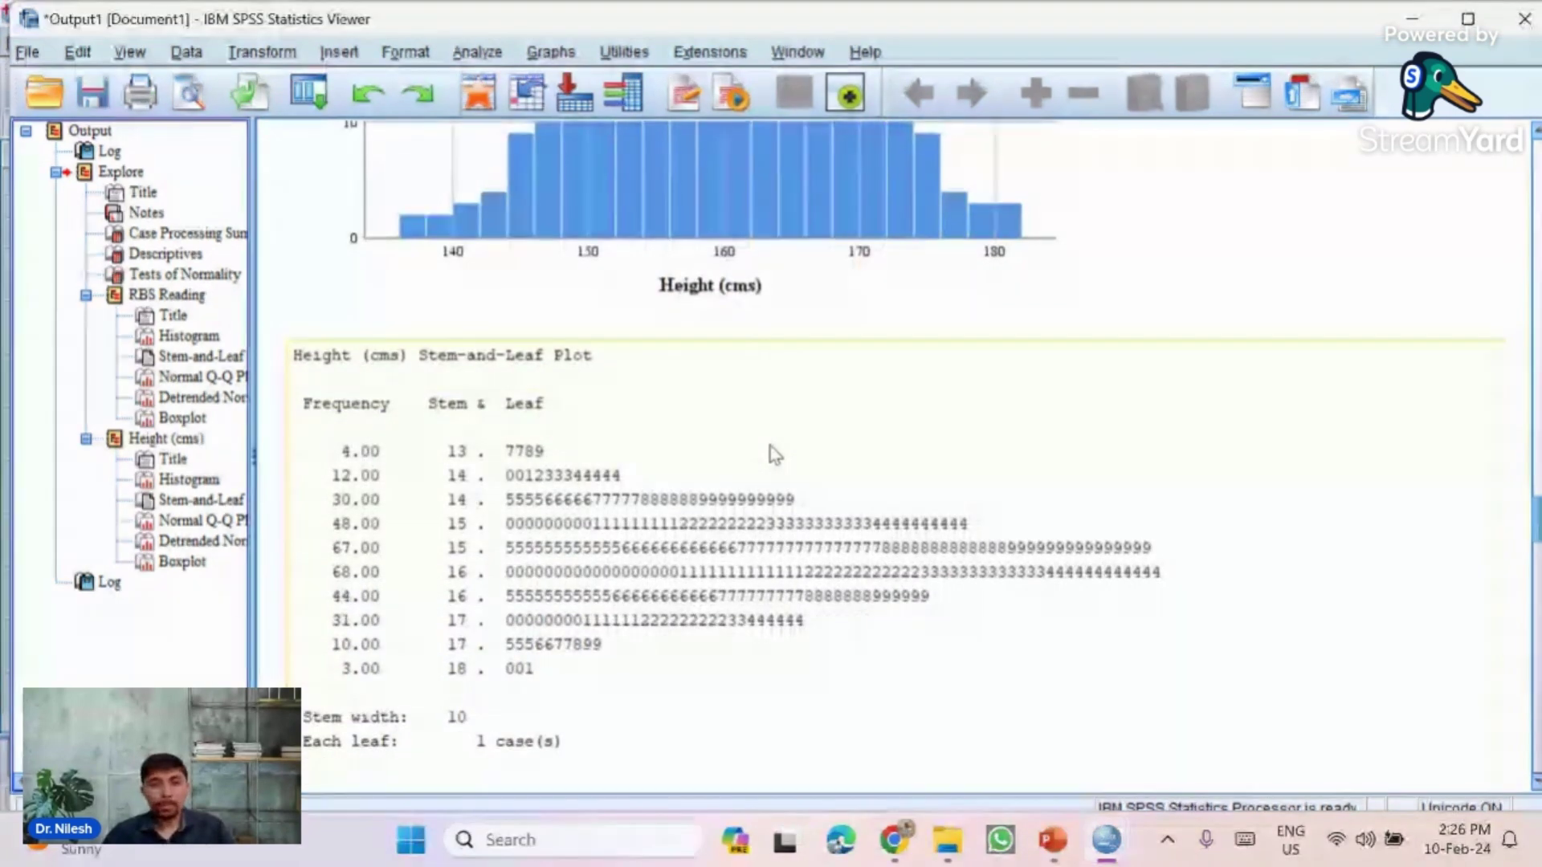
scroll(769, 445, down, 2)
scroll(769, 449, down, 4)
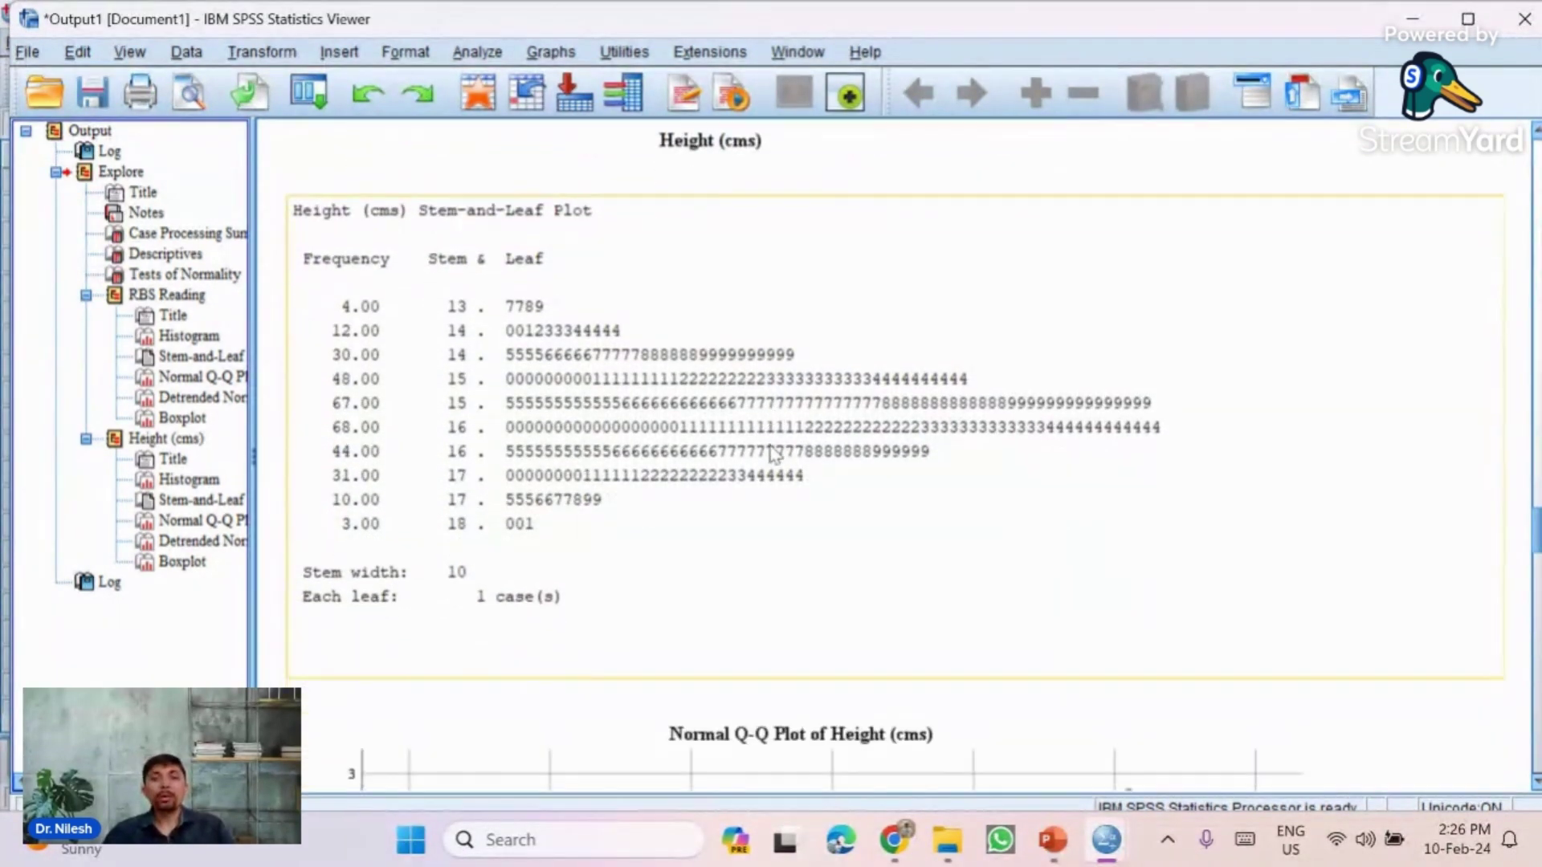
Step: Examine how closely the points follow the reference line in the Normal Q-Q Plot of Height (cms)
scroll(769, 446, down, 4)
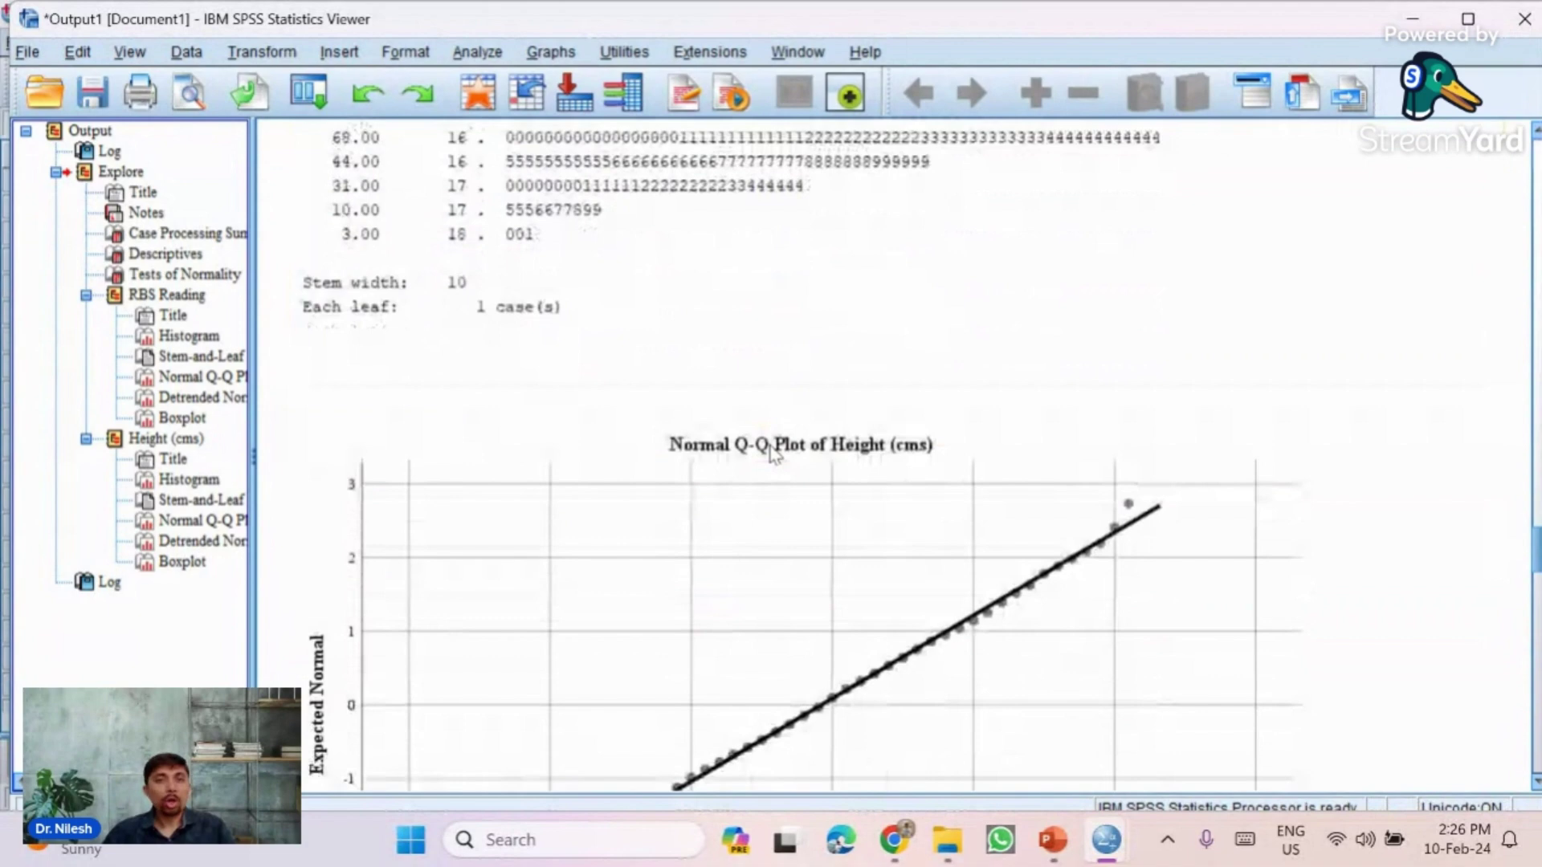
click(770, 445)
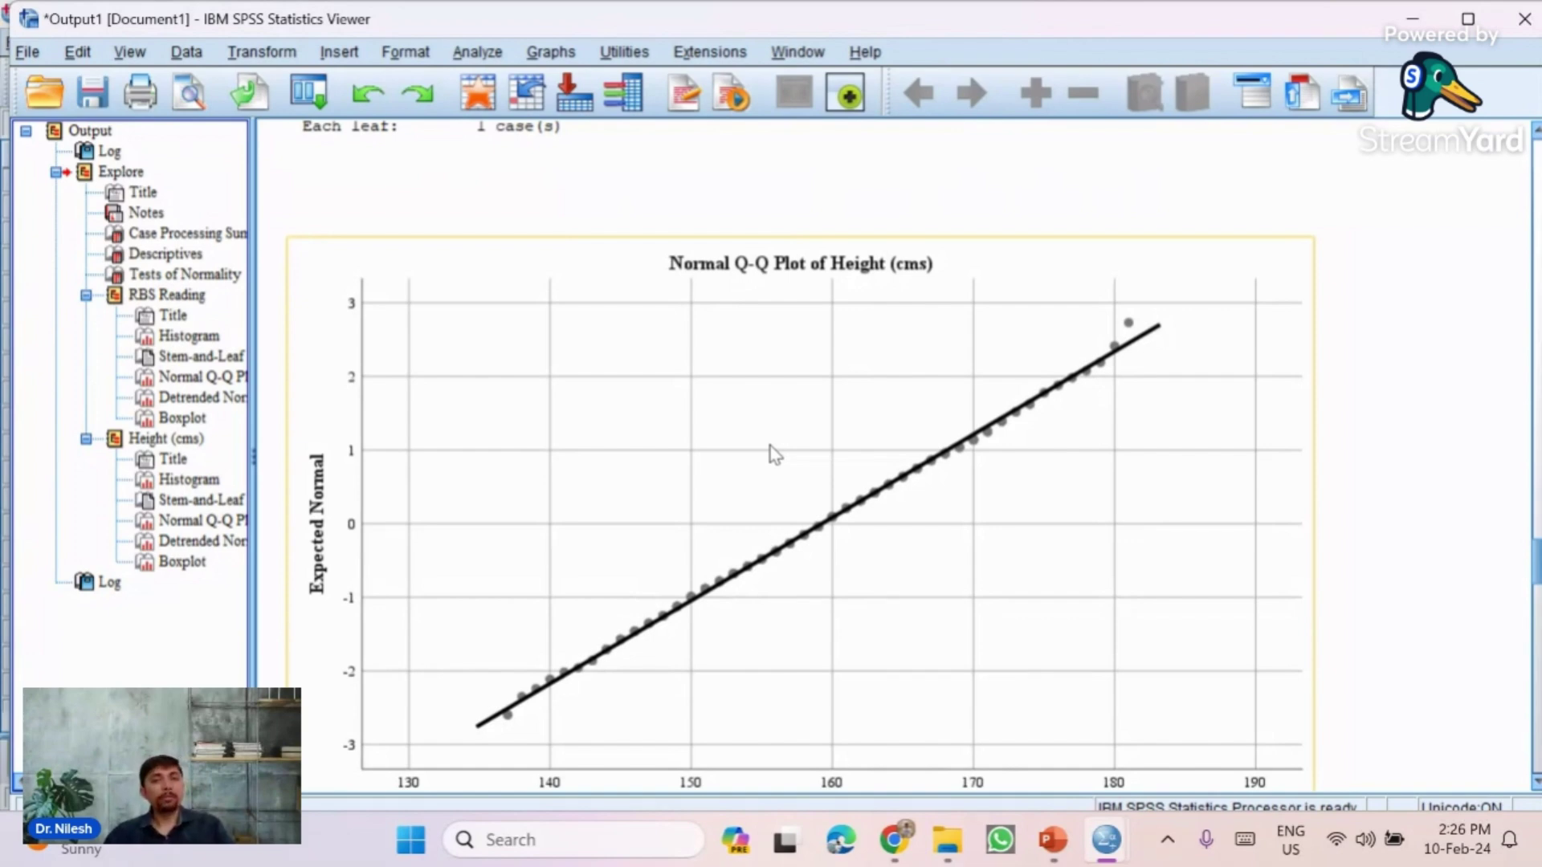
scroll(770, 446, down, 5)
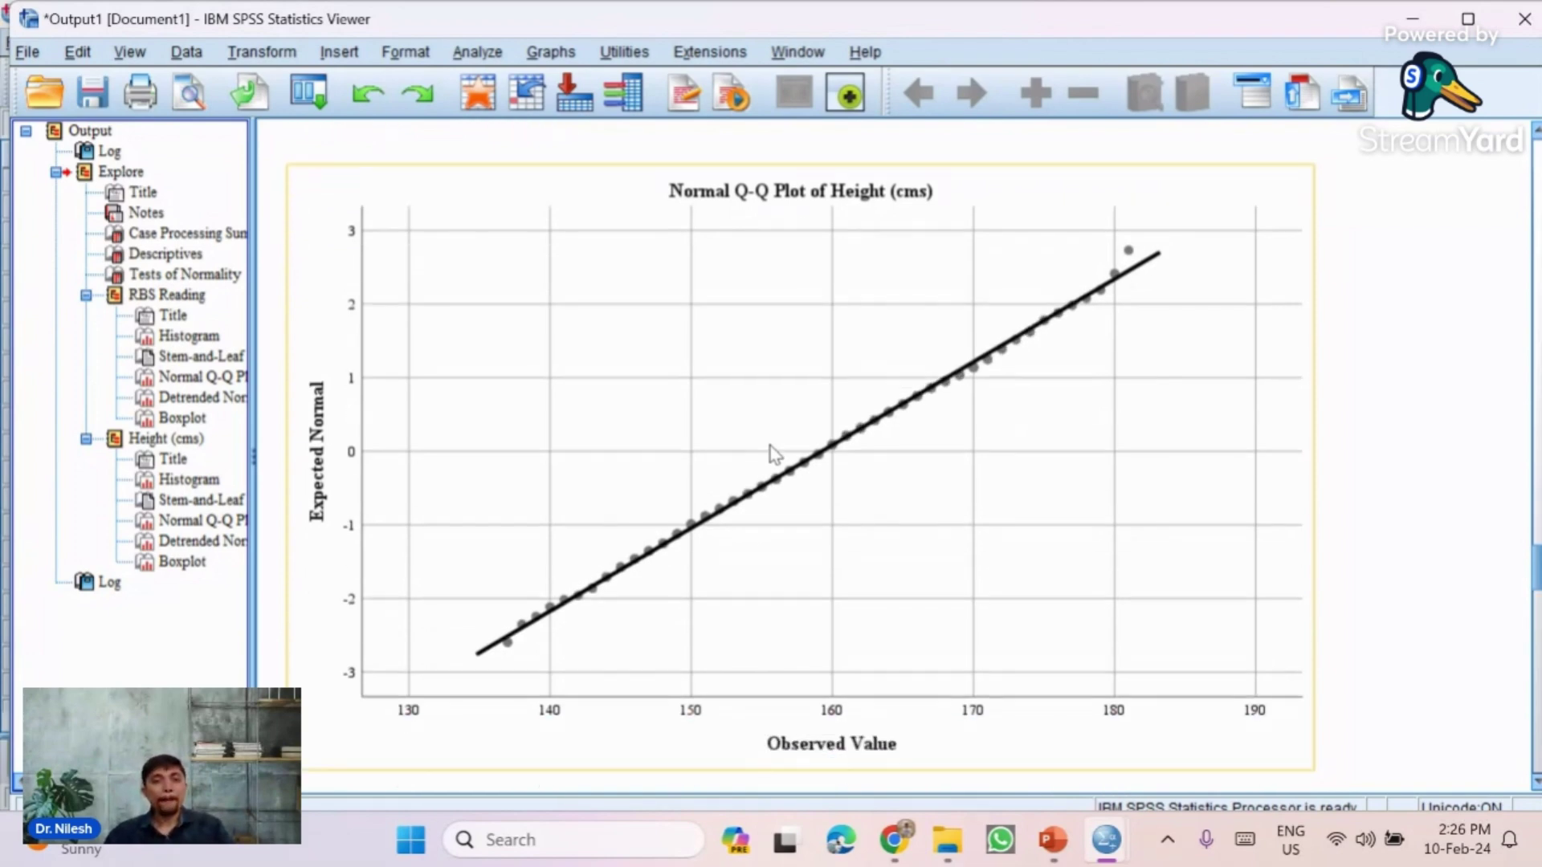
Step: Examine the scatter of points around the zero line in the Detrended Normal Q-Q Plot of Height (cms)
scroll(770, 446, down, 5)
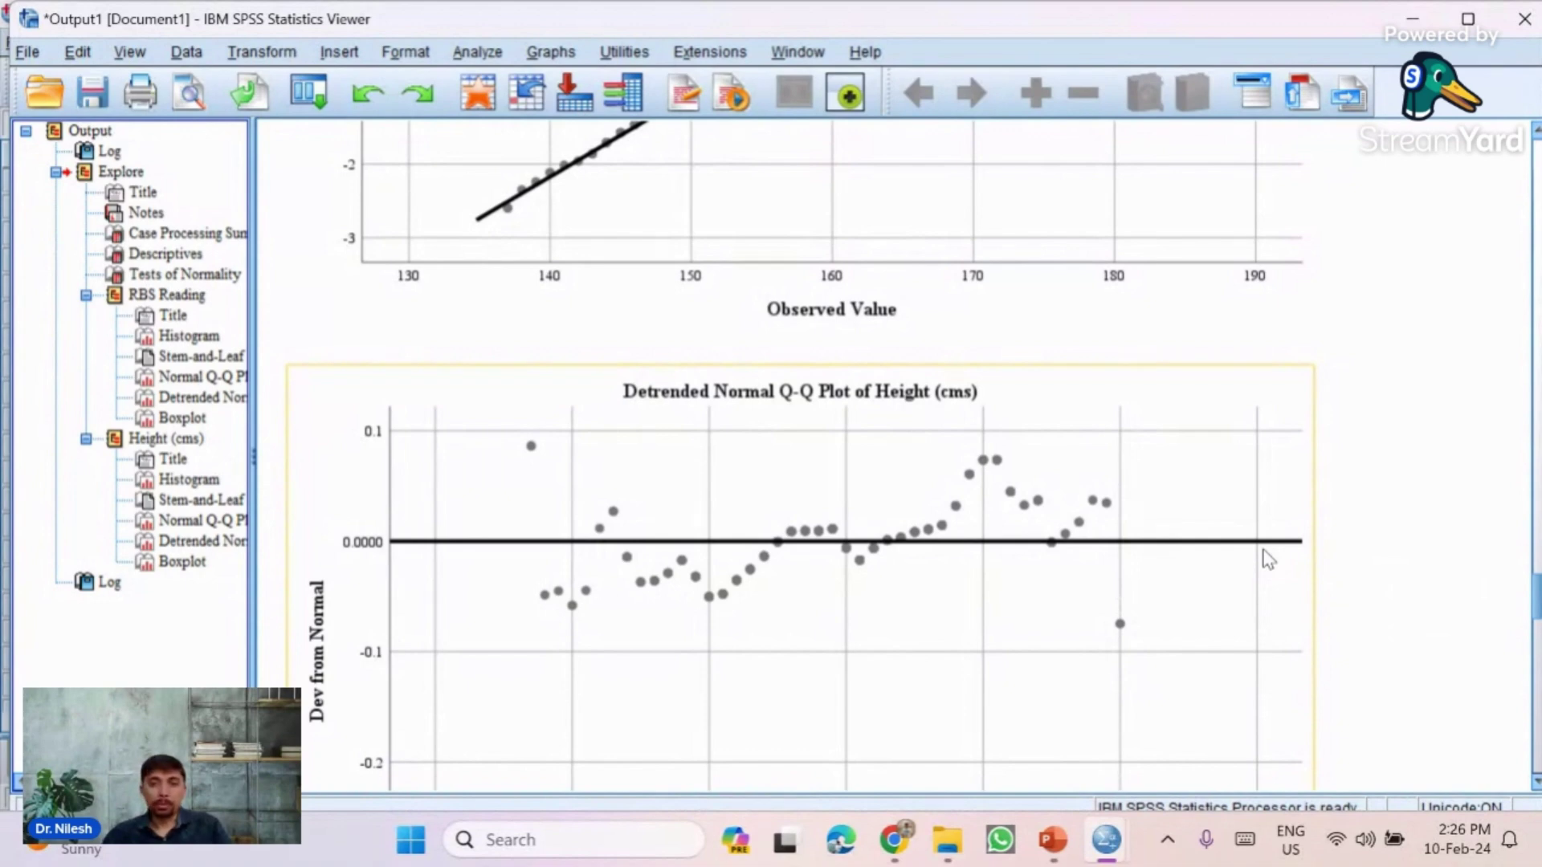
scroll(1268, 560, down, 3)
scroll(1267, 560, down, 3)
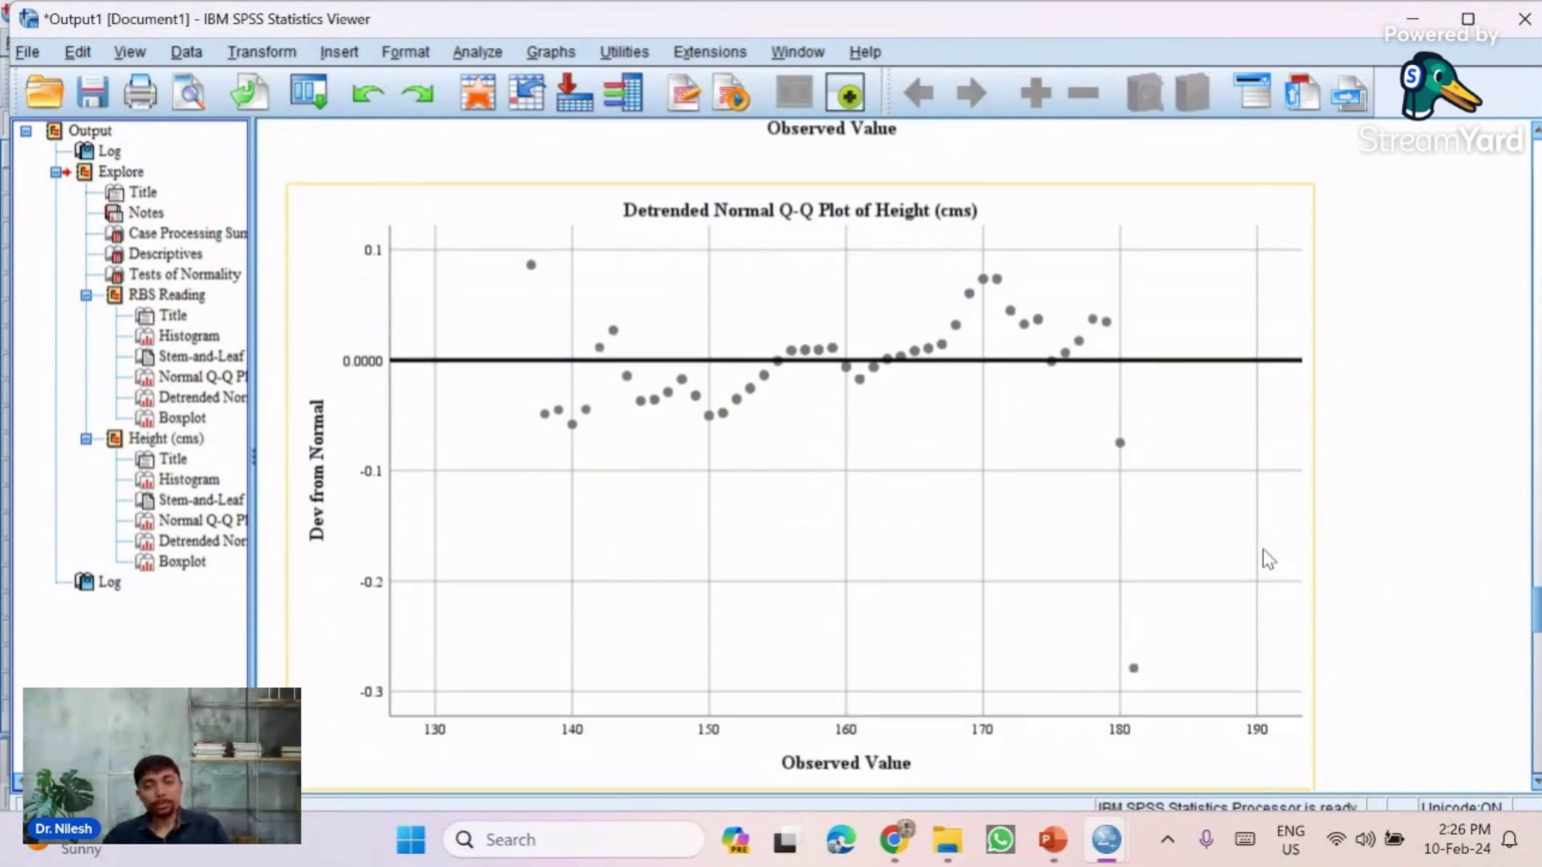
Step: Examine the Height (cms) boxplot for its median position, whisker symmetry and any outliers
scroll(1268, 559, down, 14)
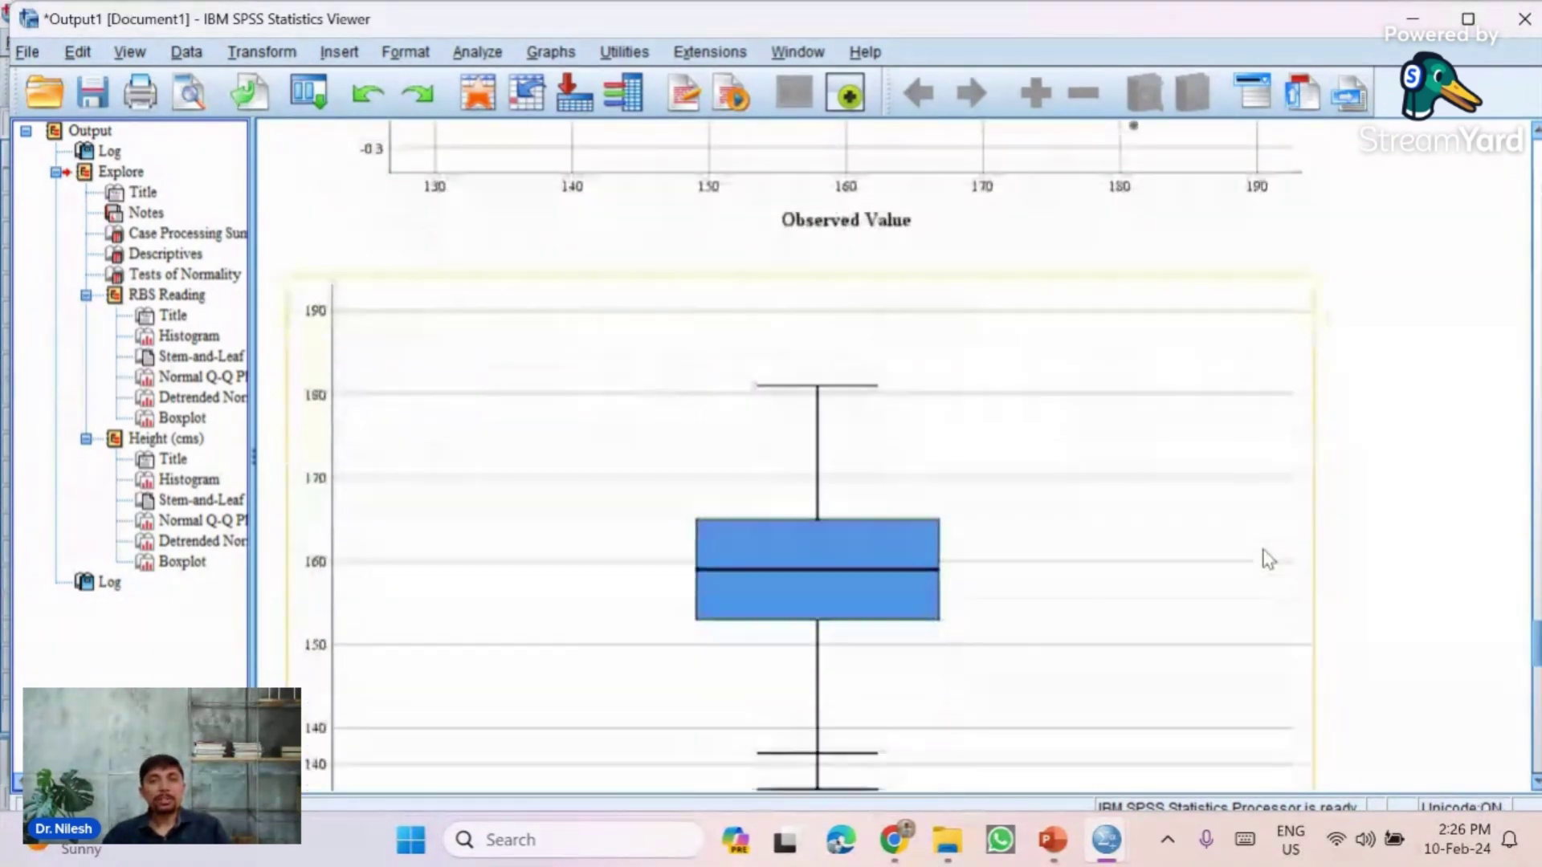
scroll(1268, 559, down, 5)
scroll(1268, 560, up, 2)
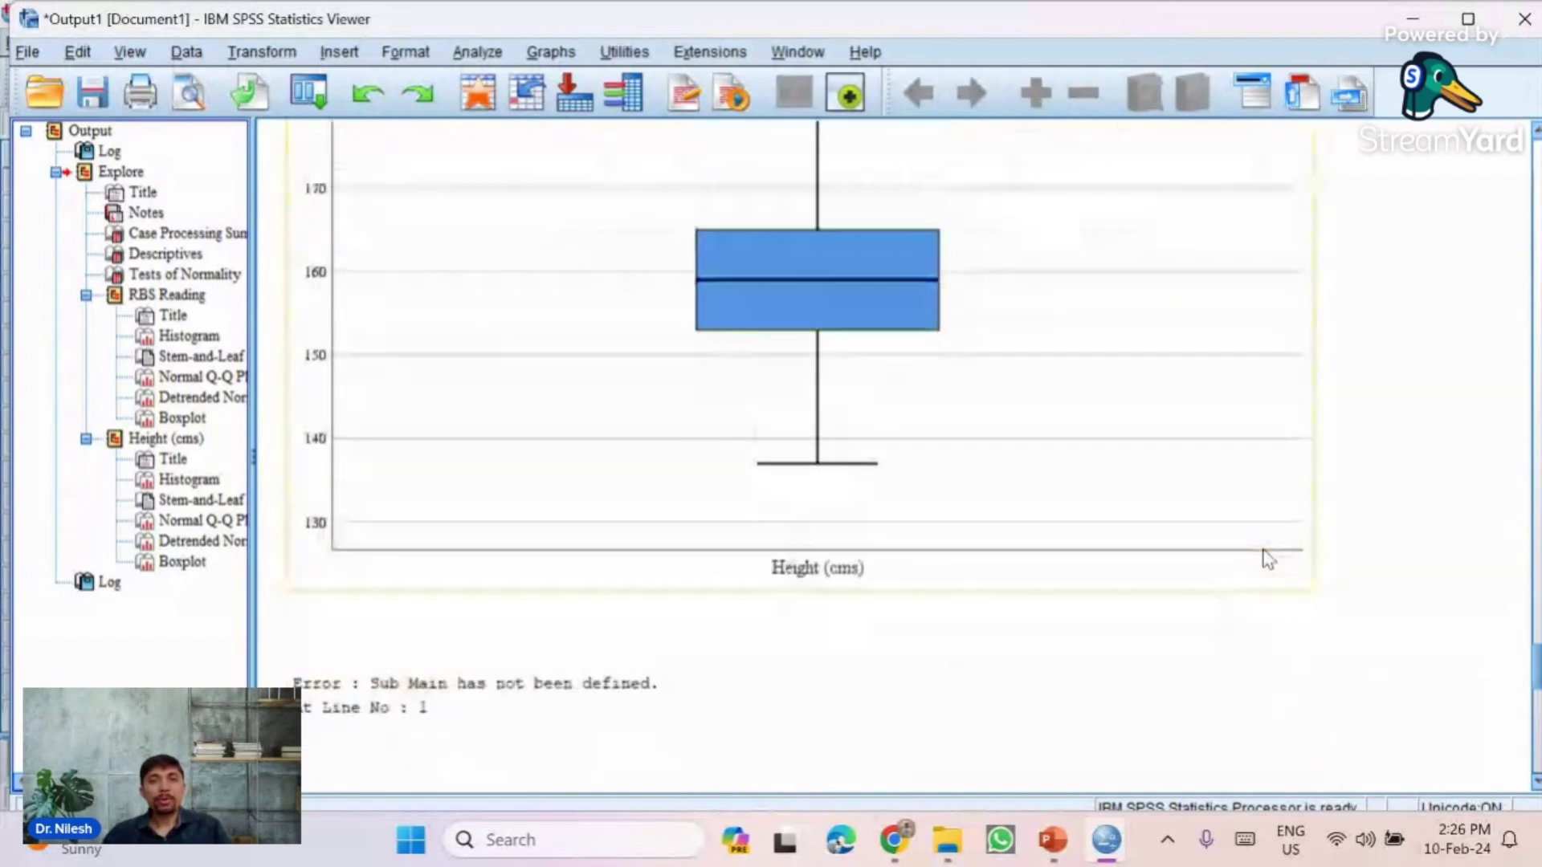
scroll(1268, 559, up, 2)
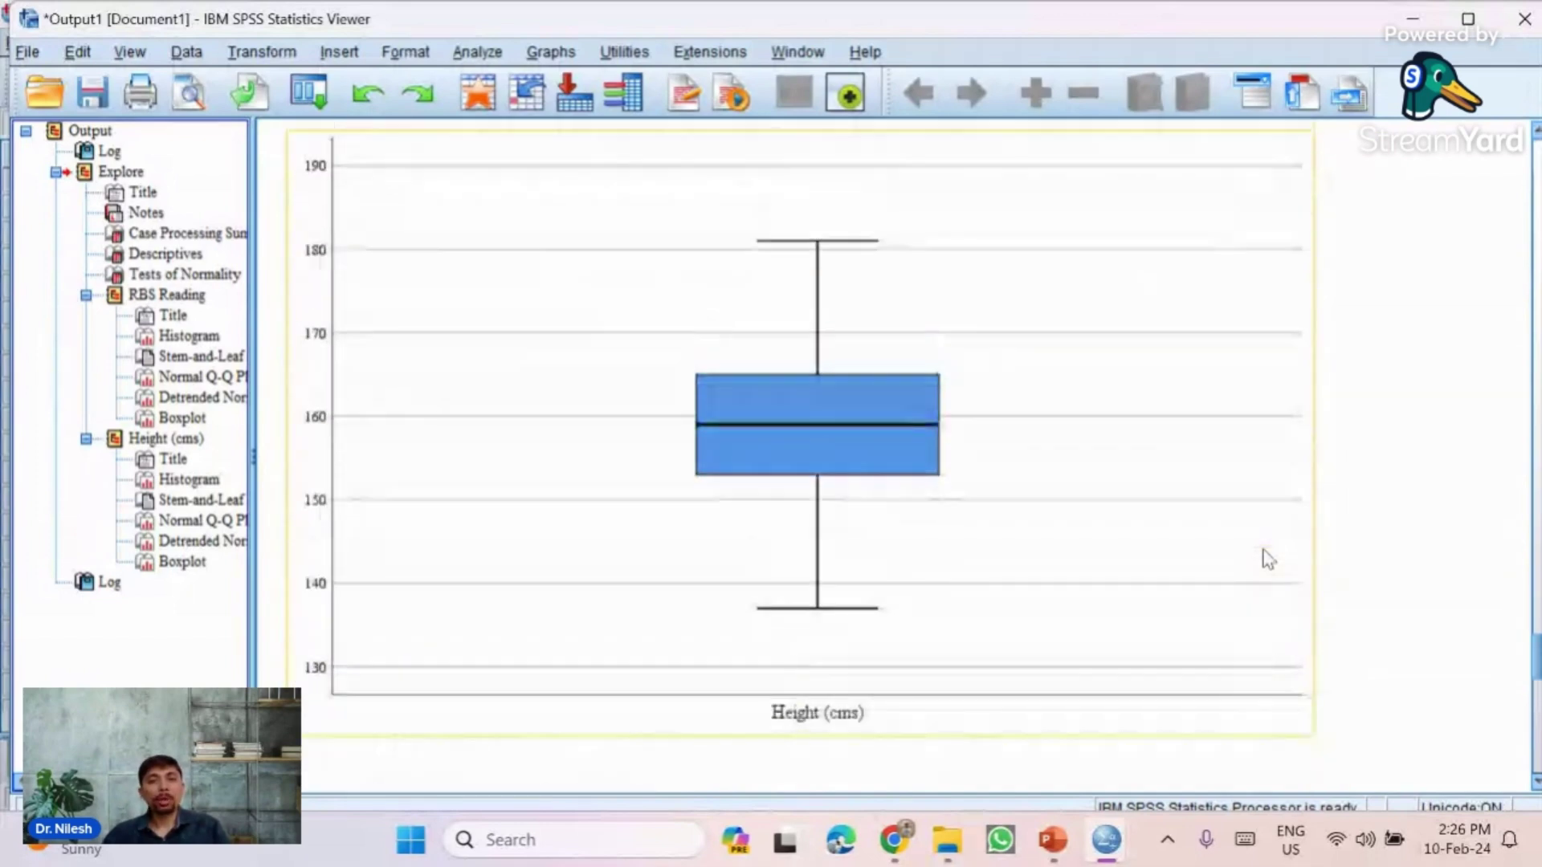
scroll(1268, 560, up, 1)
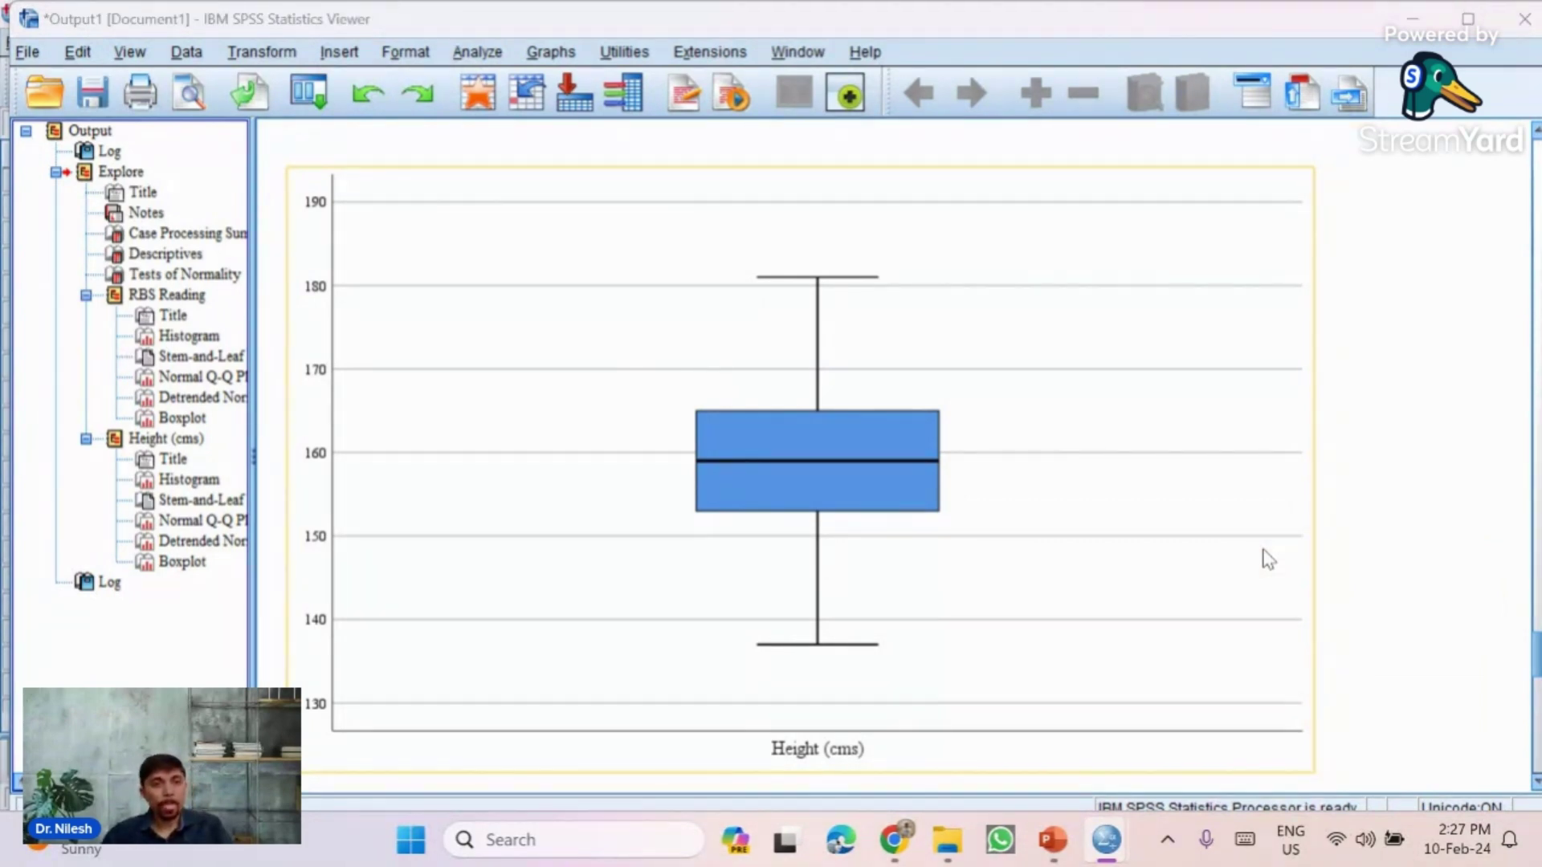
Step: Switch from the statistics output to the StreamYard studio in the browser
key(alt+Tab)
key(alt+Tab)
key(alt+Tab)
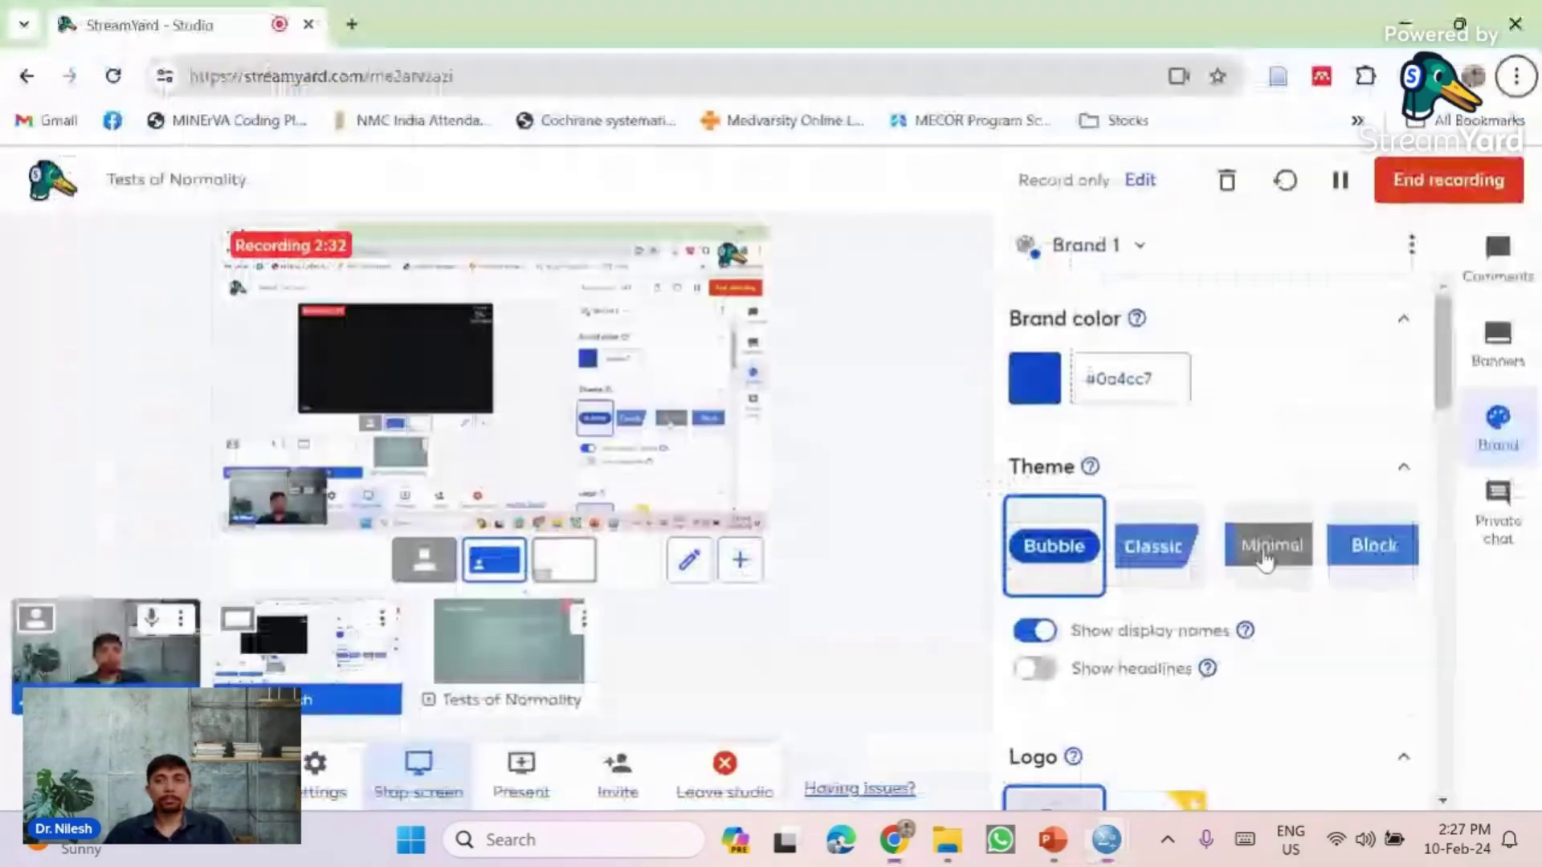